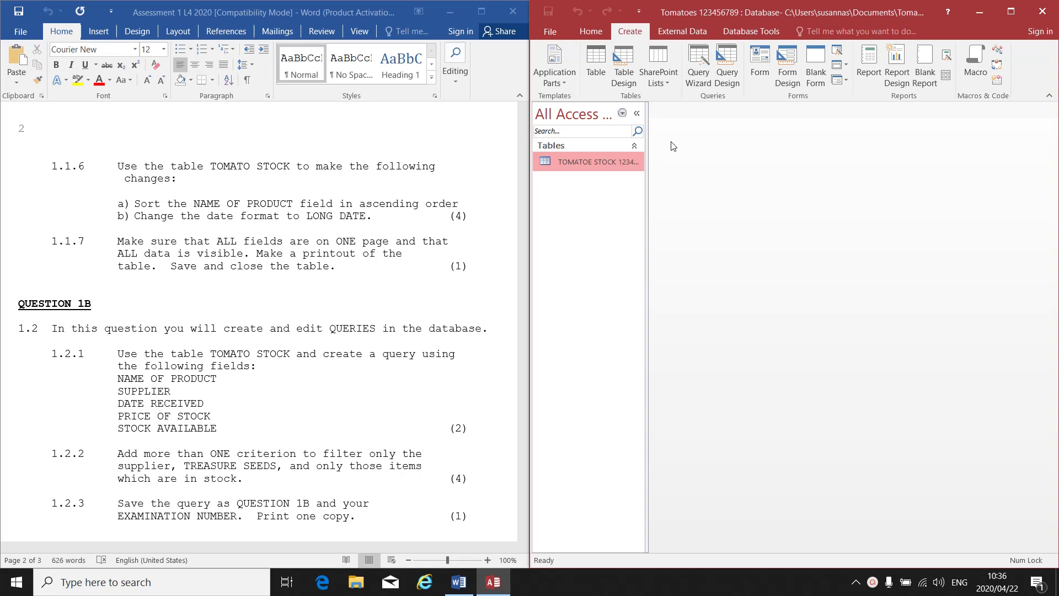
# Step: Start a new query with the Simple Query Wizard, based on the TOMATOE STOCK table
pyautogui.scroll(-2, 359, 300)
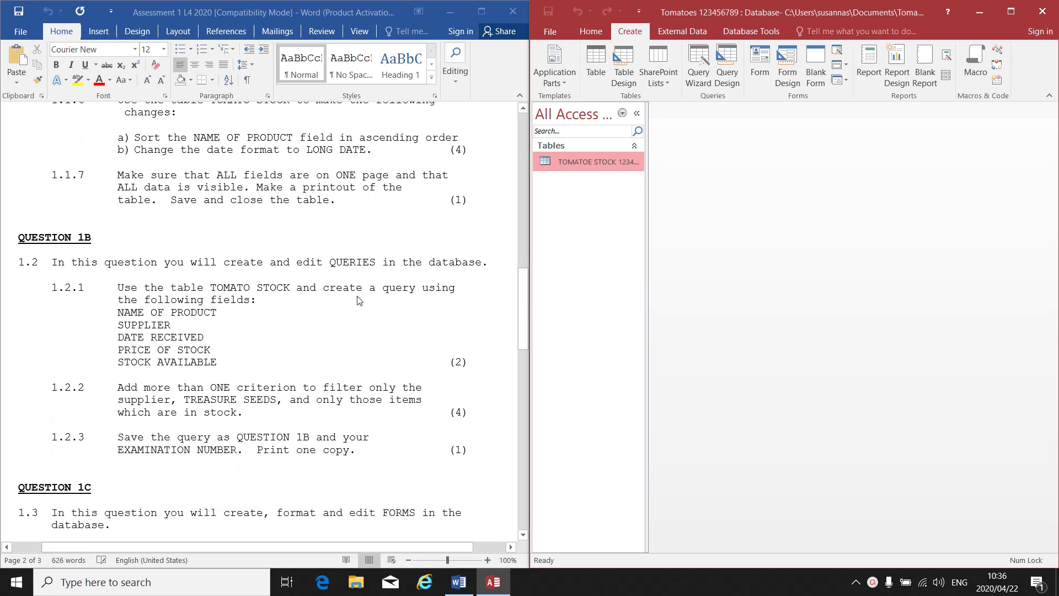
pyautogui.scroll(-2, 360, 299)
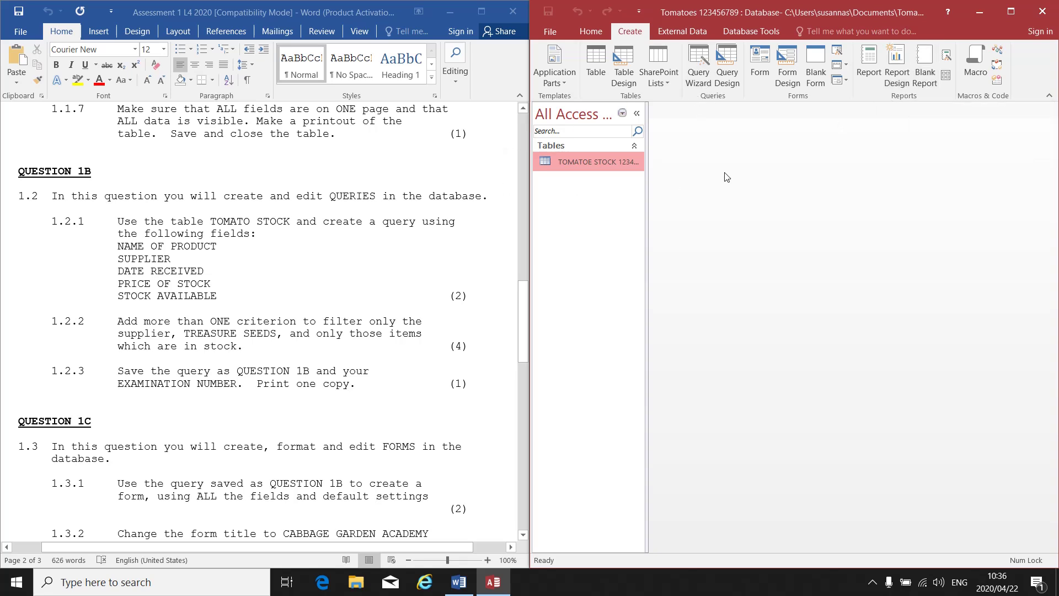
pyautogui.click(699, 80)
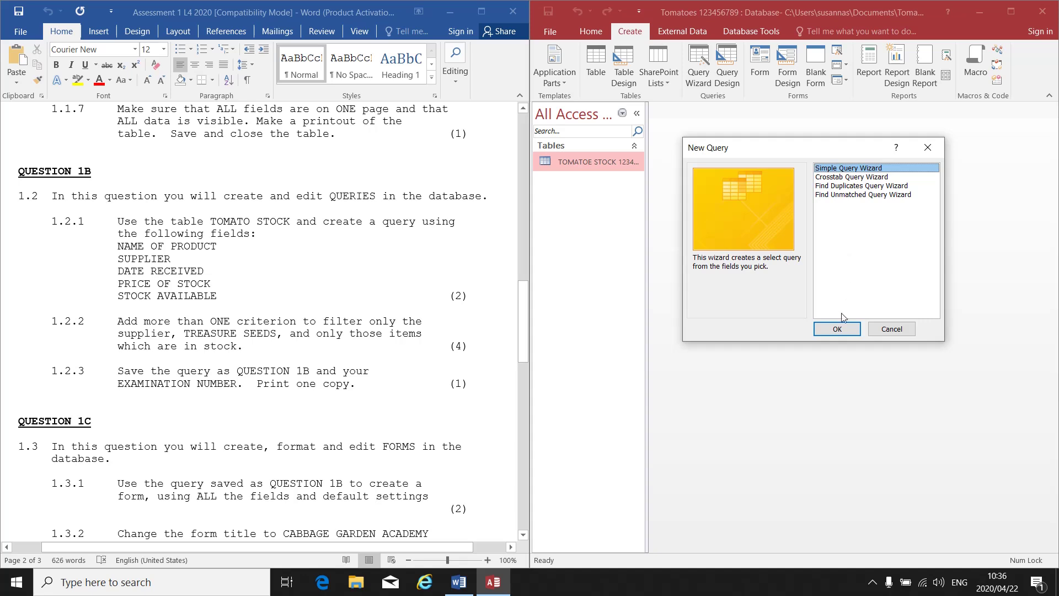
pyautogui.click(842, 329)
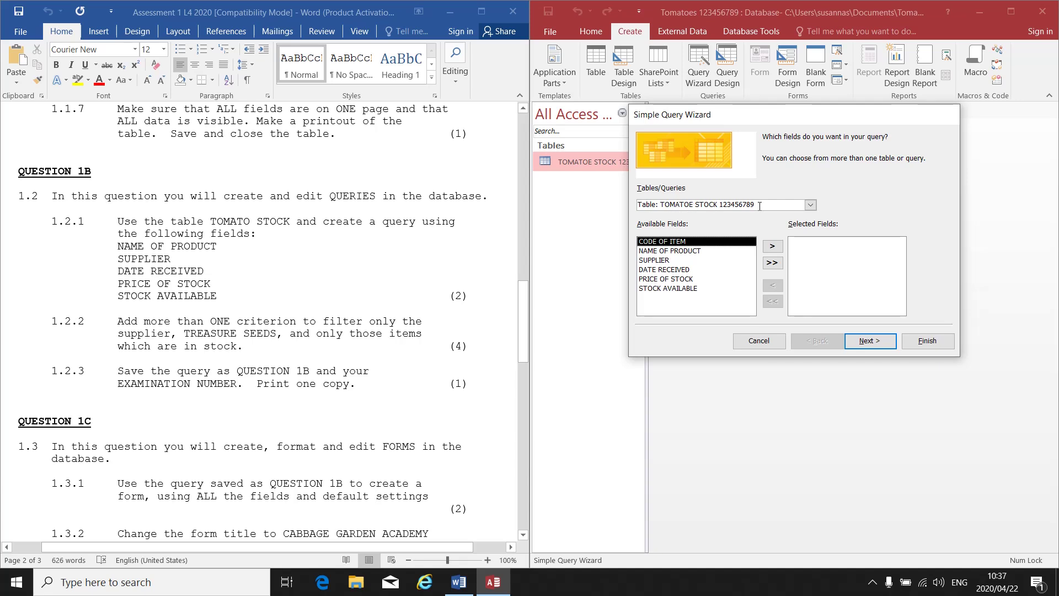
pyautogui.click(810, 204)
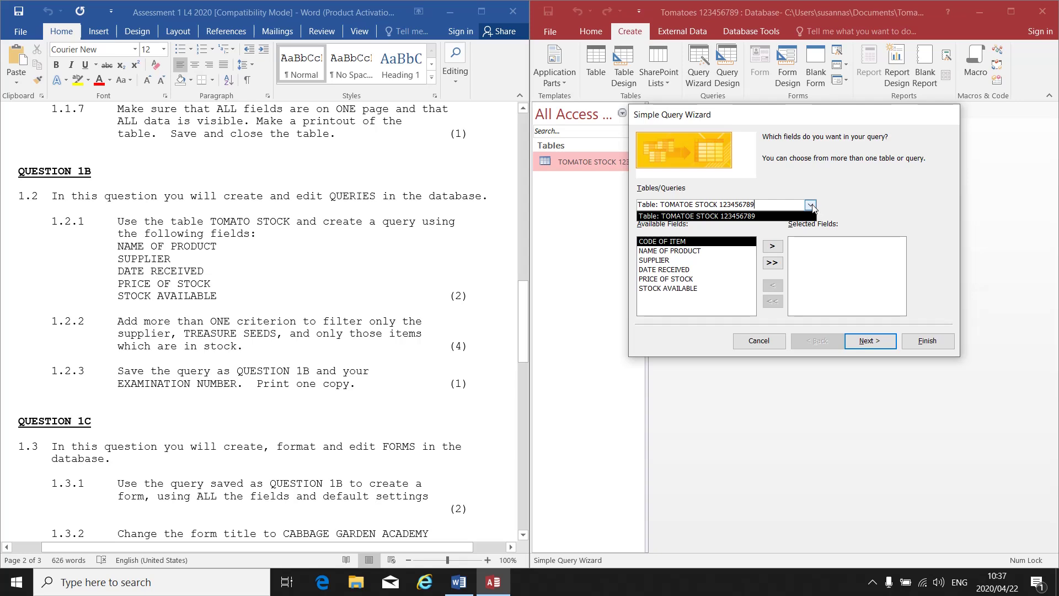
pyautogui.click(811, 206)
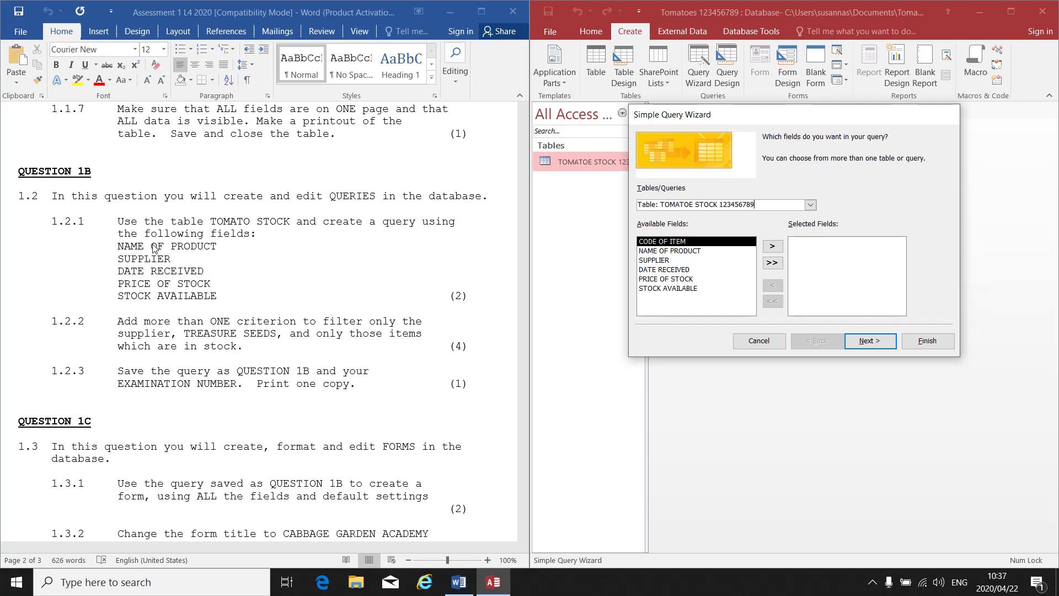
# Step: Add the NAME OF PRODUCT, SUPPLIER, DATE RECEIVED, PRICE OF STOCK and STOCK AVAILABLE fields to the query, leaving out CODE OF ITEM
pyautogui.doubleClick(673, 251)
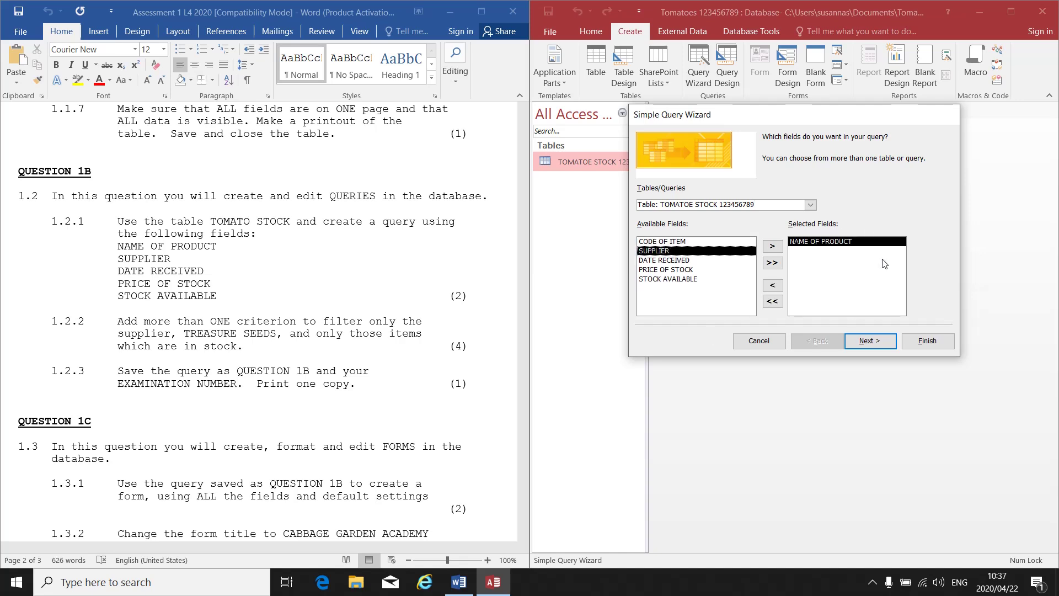
pyautogui.doubleClick(663, 245)
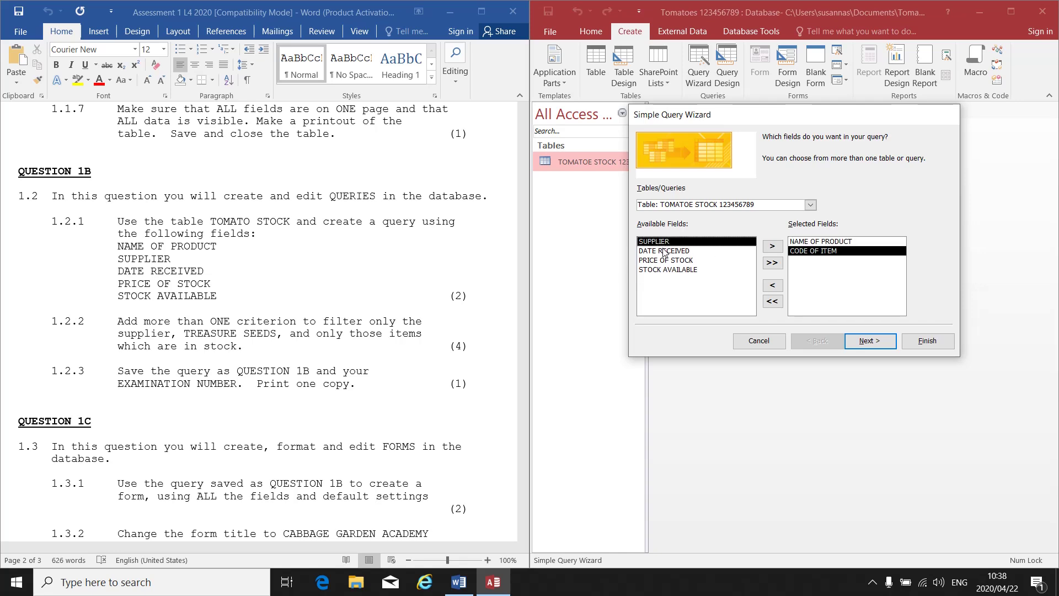
pyautogui.click(772, 286)
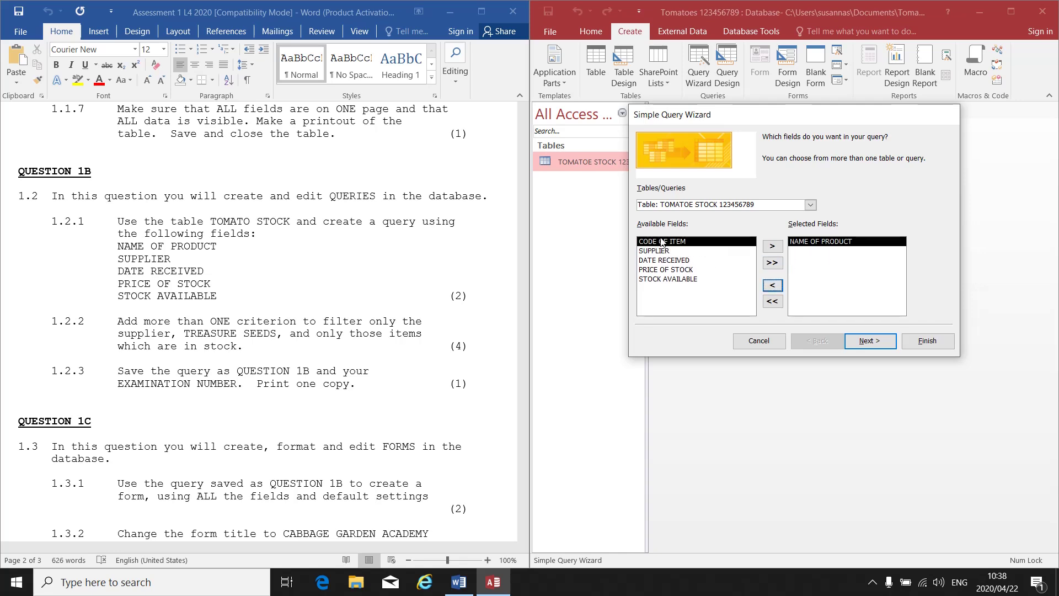
pyautogui.doubleClick(664, 251)
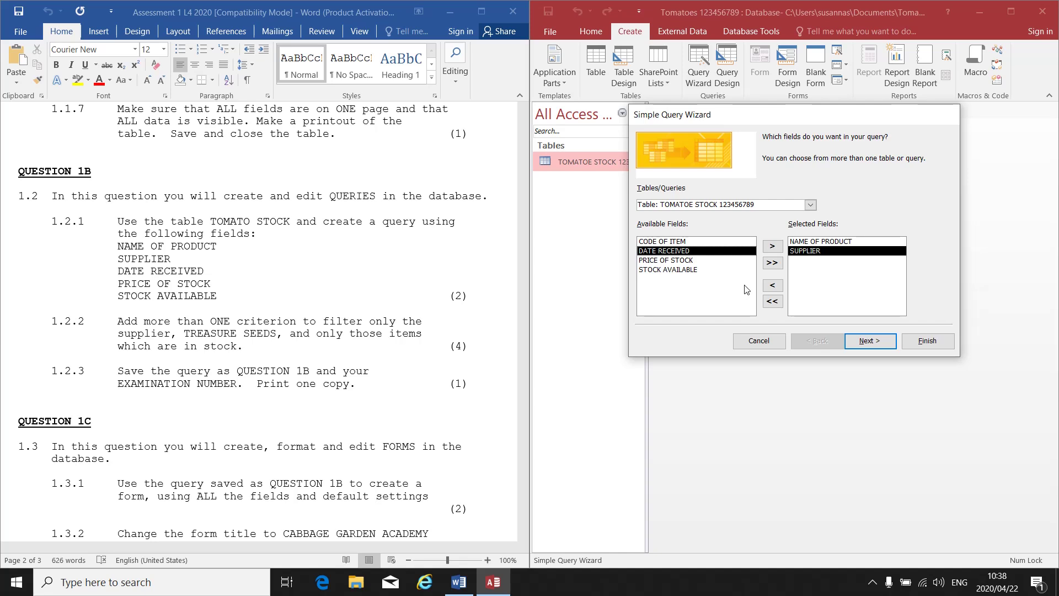
pyautogui.doubleClick(674, 251)
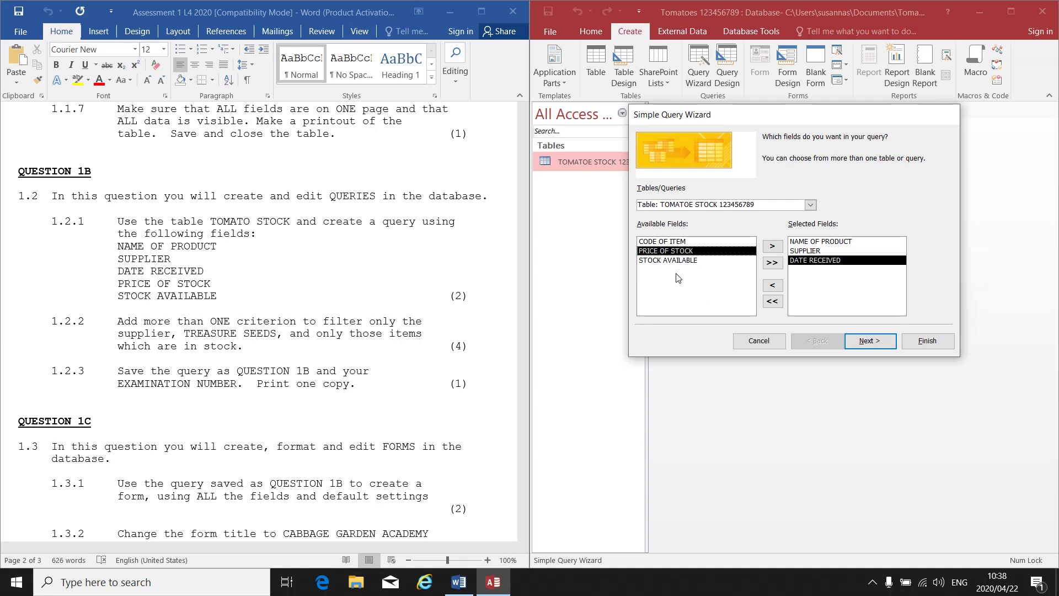
pyautogui.doubleClick(676, 251)
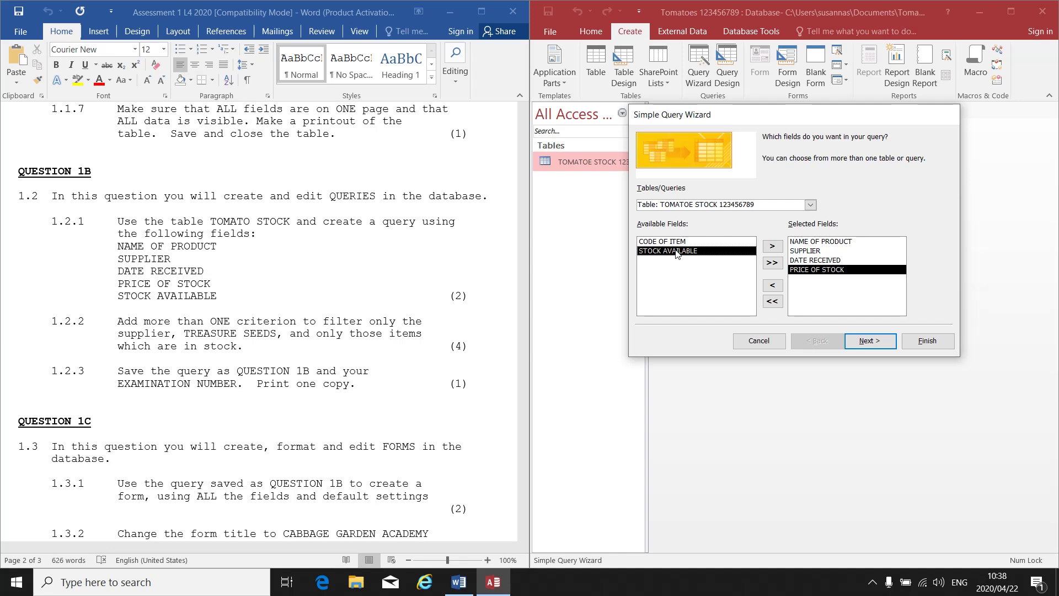
pyautogui.doubleClick(682, 251)
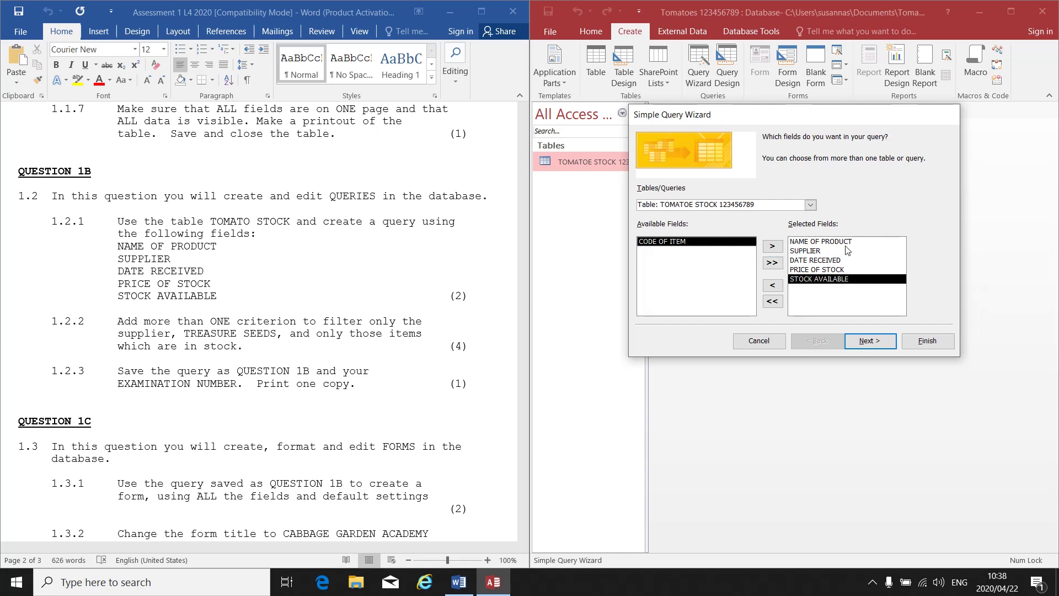
# Step: Remove STOCK AVAILABLE from the selected query fields and add it back, twice
pyautogui.click(808, 283)
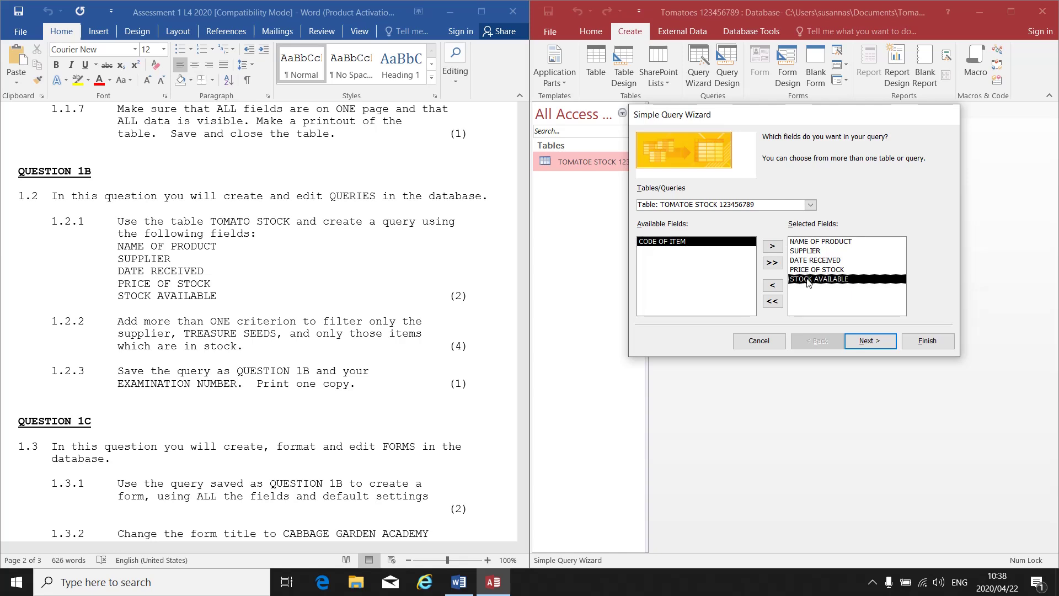
pyautogui.click(774, 285)
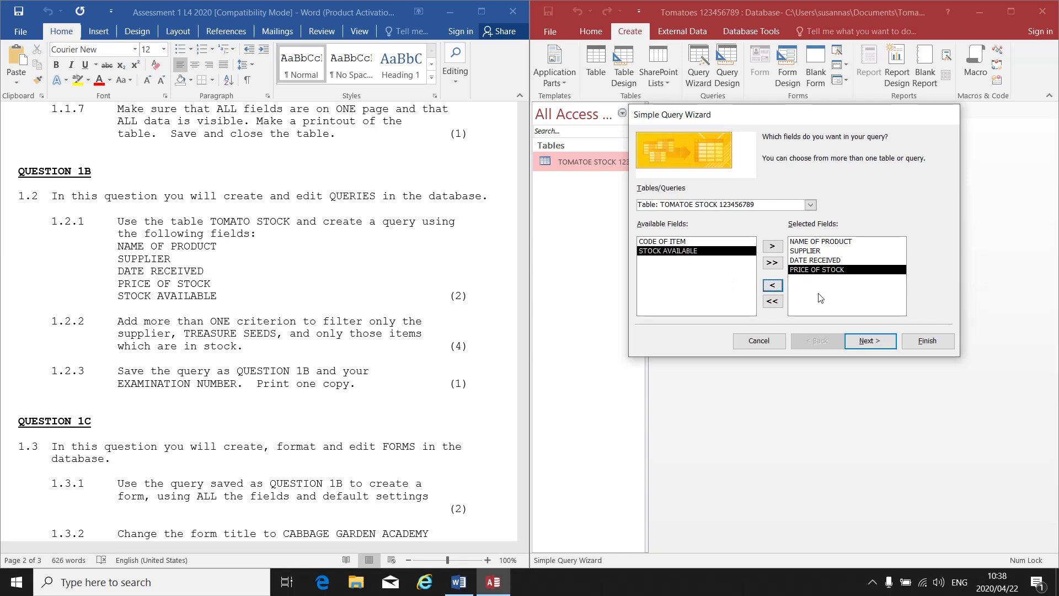
pyautogui.doubleClick(709, 251)
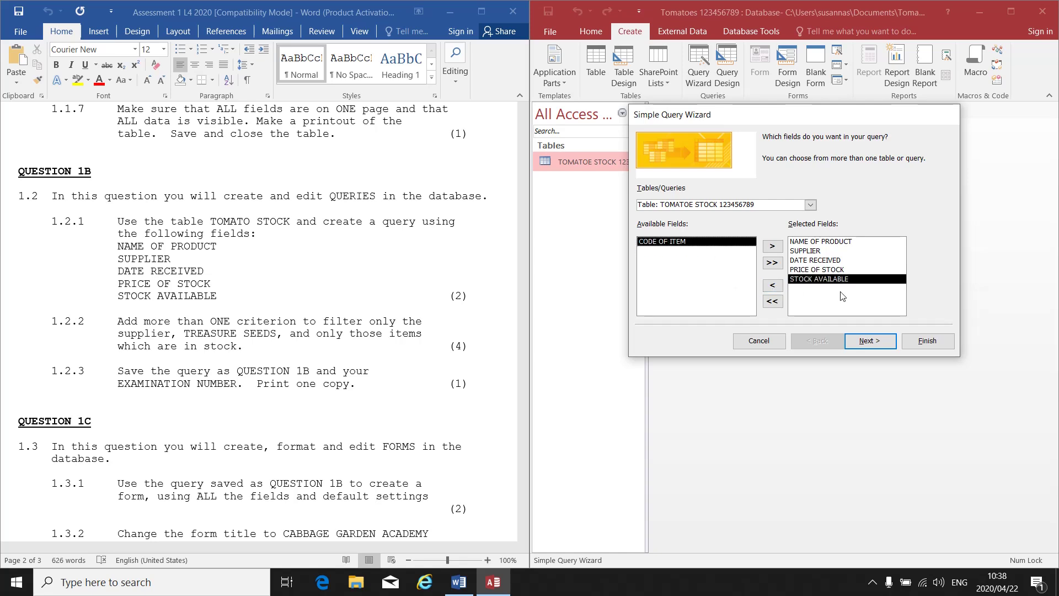
pyautogui.doubleClick(833, 278)
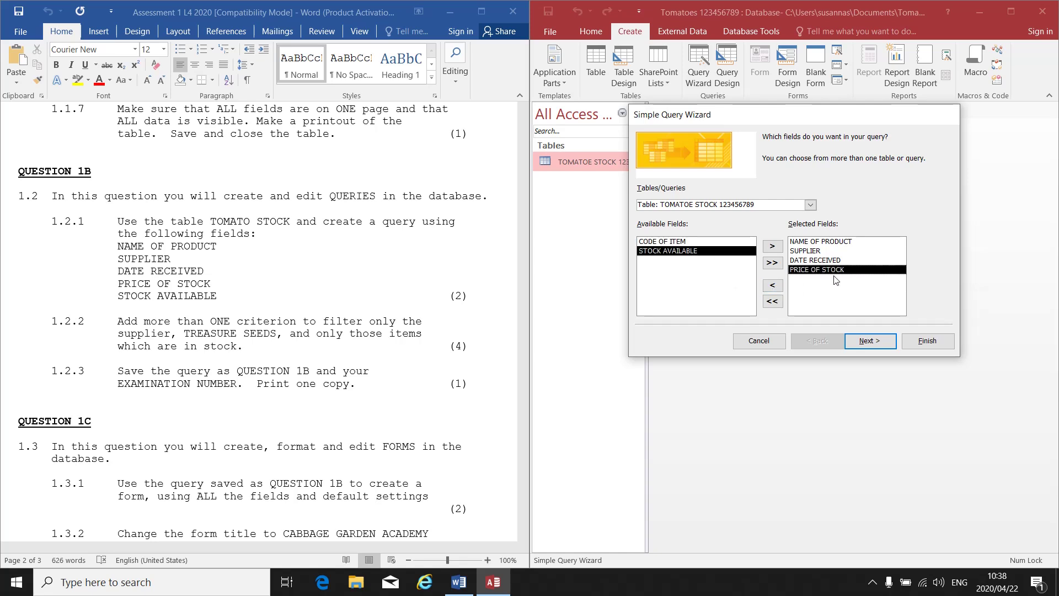
pyautogui.doubleClick(712, 250)
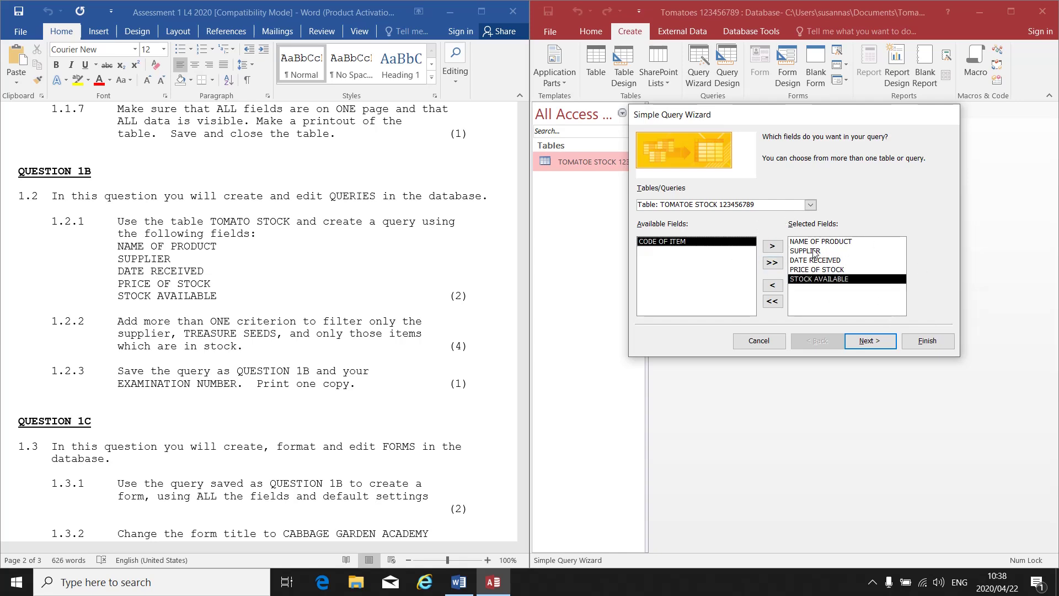
# Step: Keep the detail query type, title the query Question 1B plus the examination number, and finish the wizard with the option to modify the design
pyautogui.click(867, 342)
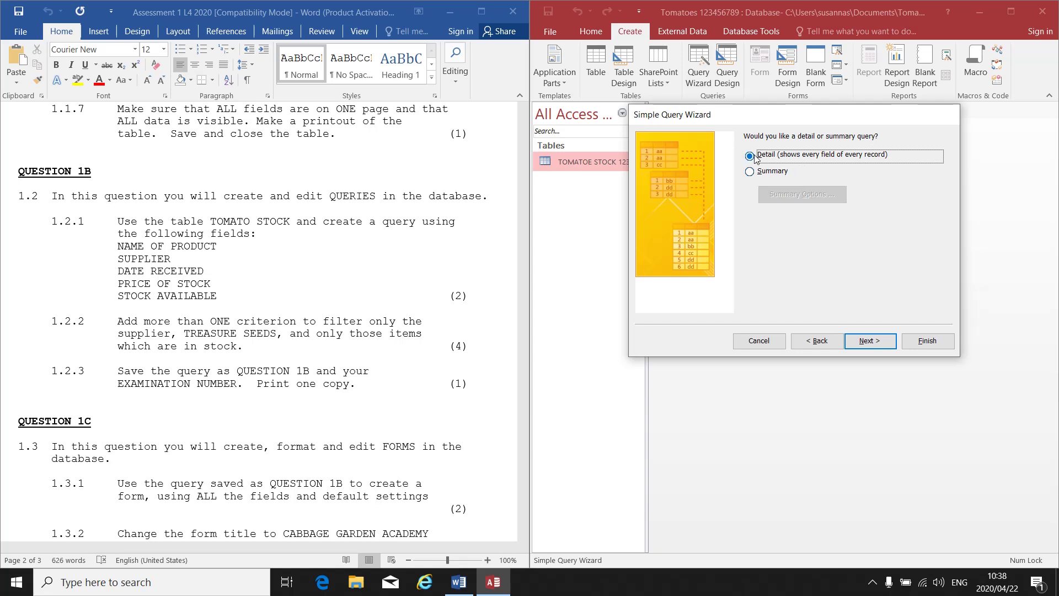
pyautogui.click(865, 342)
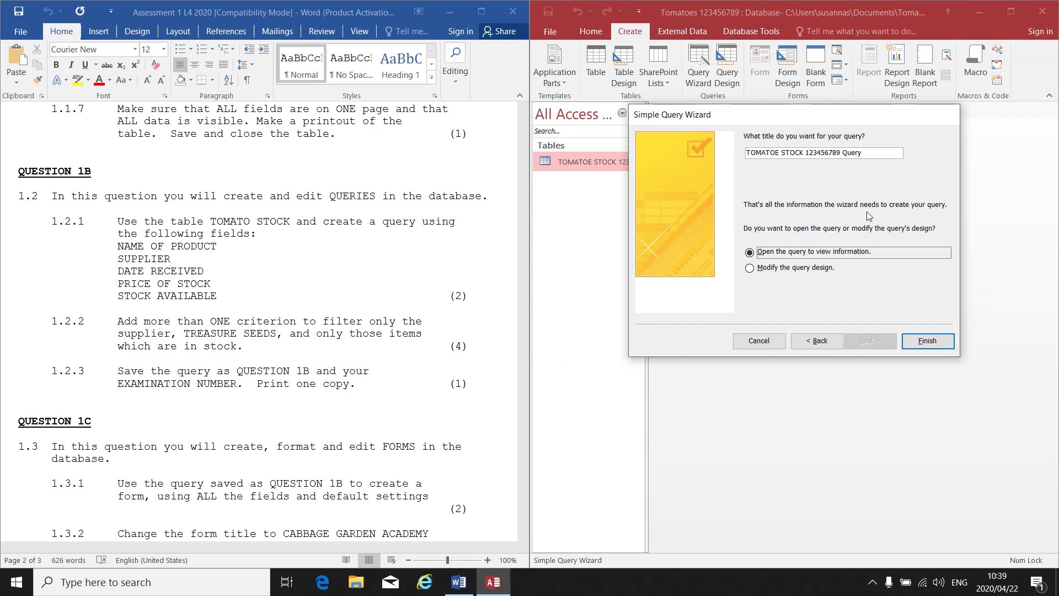
pyautogui.click(870, 154)
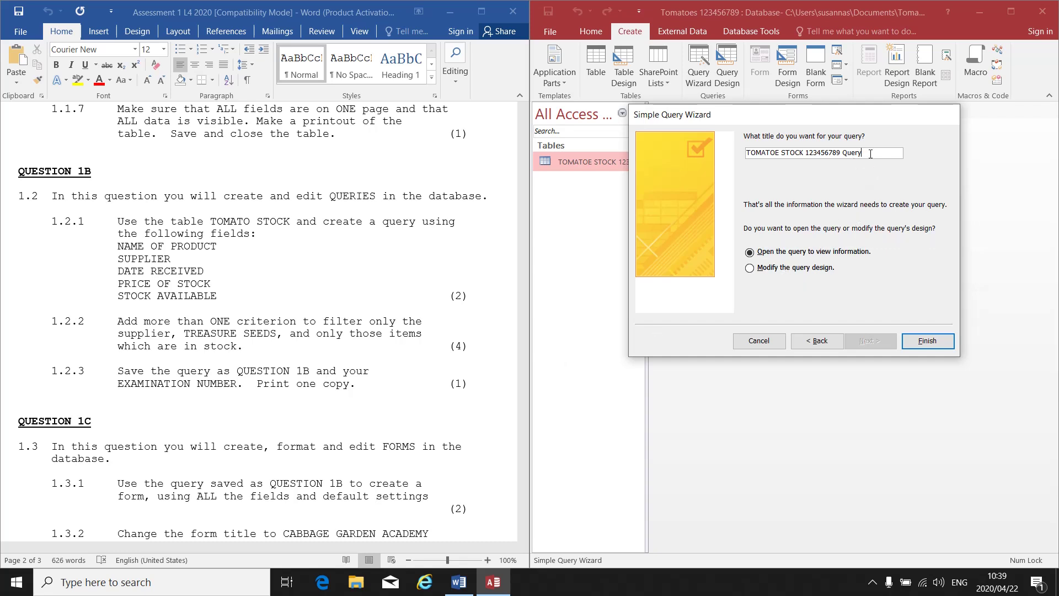
pyautogui.press('BackSpace')
pyautogui.press('BackSpace')
pyautogui.press('BackSpace')
pyautogui.press('BackSpace')
pyautogui.press('BackSpace')
pyautogui.press('BackSpace')
pyautogui.press('BackSpace')
pyautogui.press('BackSpace')
pyautogui.press('BackSpace')
pyautogui.press('BackSpace')
pyautogui.press('BackSpace')
pyautogui.press('BackSpace')
pyautogui.press('BackSpace')
pyautogui.press('BackSpace')
pyautogui.press('BackSpace')
pyautogui.press('BackSpace')
pyautogui.press('BackSpace')
pyautogui.press('BackSpace')
pyautogui.press('BackSpace')
pyautogui.press('BackSpace')
pyautogui.press('BackSpace')
pyautogui.press('BackSpace')
pyautogui.press('BackSpace')
pyautogui.press('BackSpace')
pyautogui.press('BackSpace')
pyautogui.press('BackSpace')
pyautogui.press('BackSpace')
pyautogui.press('BackSpace')
pyautogui.press('BackSpace')
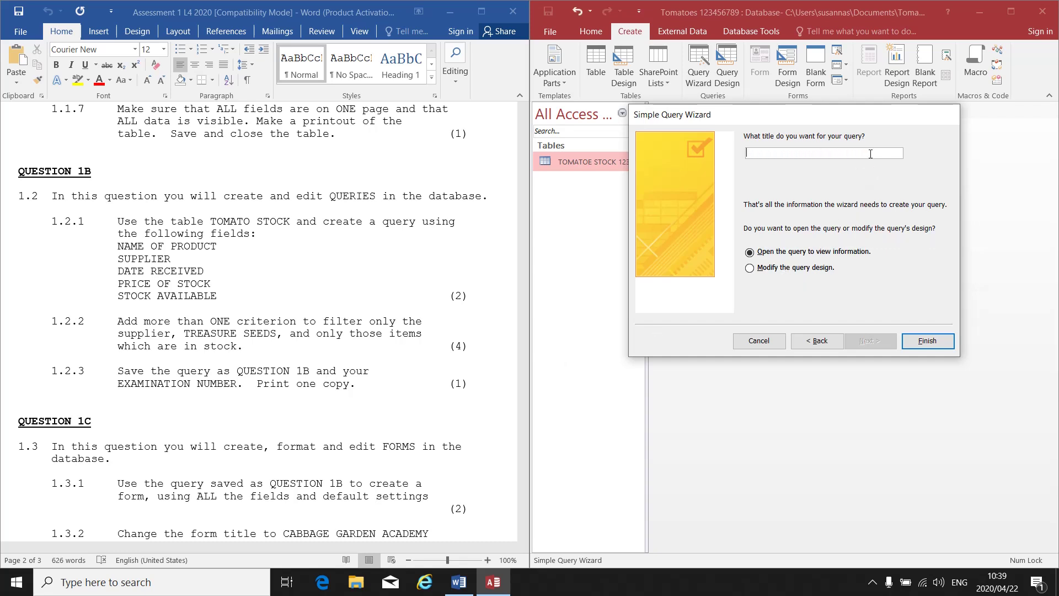
pyautogui.write('Question 1B 123456789')
pyautogui.click(750, 268)
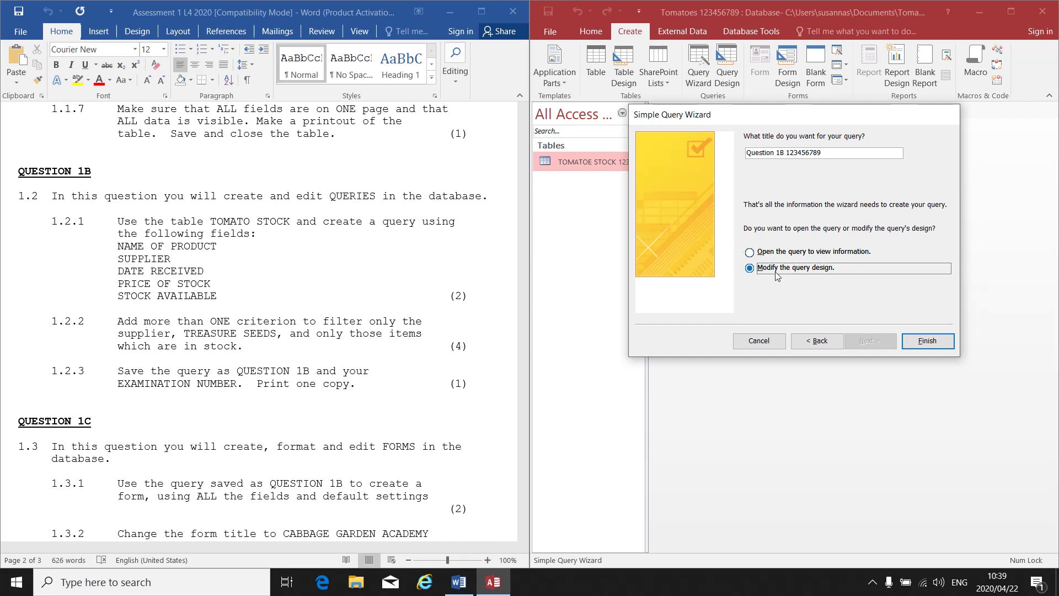
pyautogui.click(936, 346)
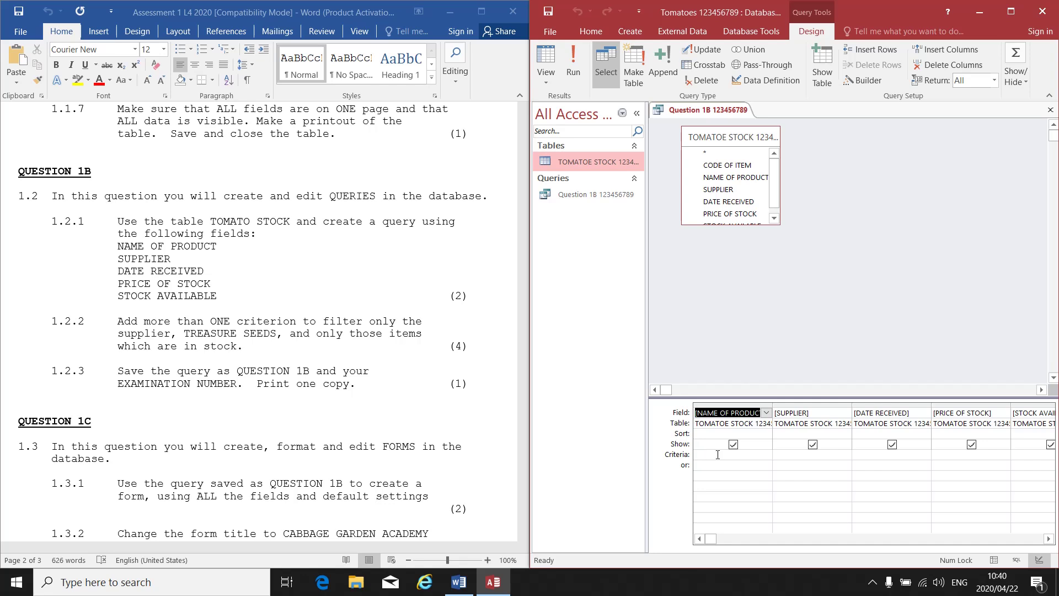
# Step: Set the query criteria to "treasure seeds" for the SUPPLIER field and yes for the STOCK AVAILABLE field
pyautogui.click(783, 456)
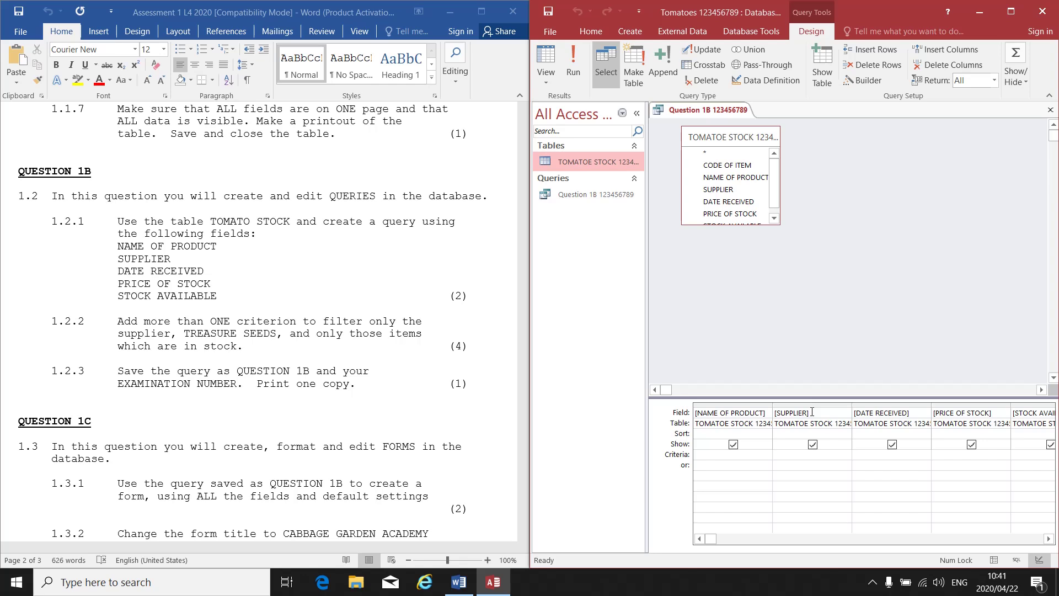
pyautogui.write('treasure seeds')
pyautogui.click(1048, 538)
pyautogui.click(1048, 538)
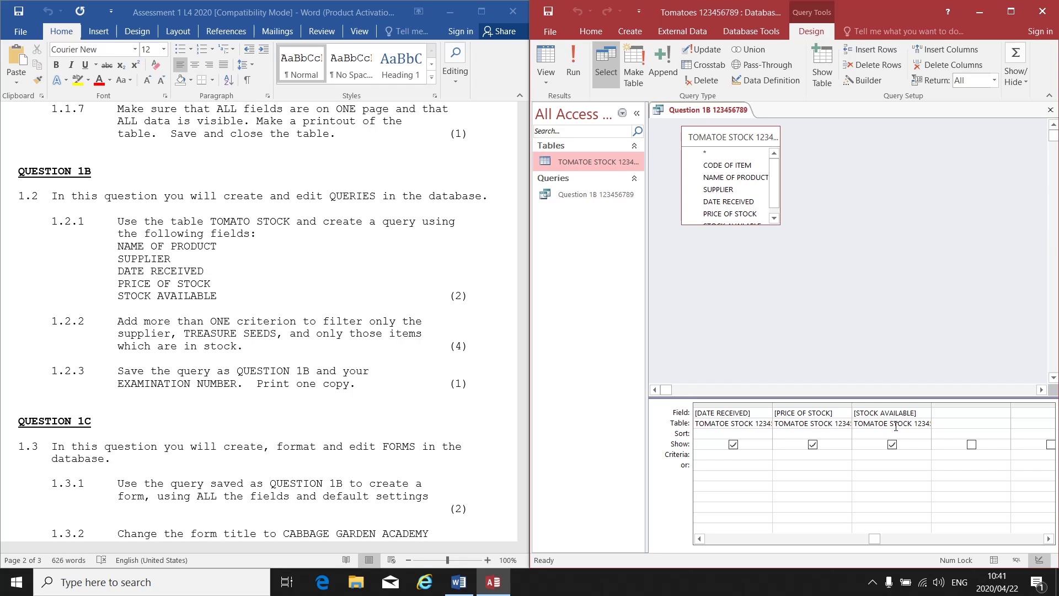
pyautogui.click(871, 459)
pyautogui.write('yes')
pyautogui.click(842, 542)
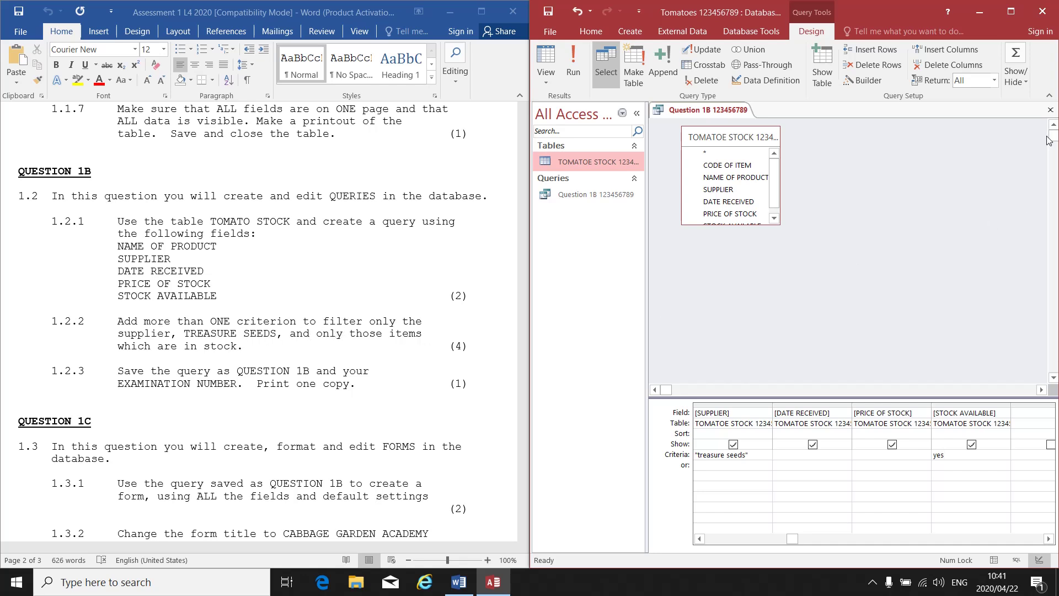
# Step: Close the Question 1B query design with its changes saved, and open the query's datasheet
pyautogui.click(1048, 110)
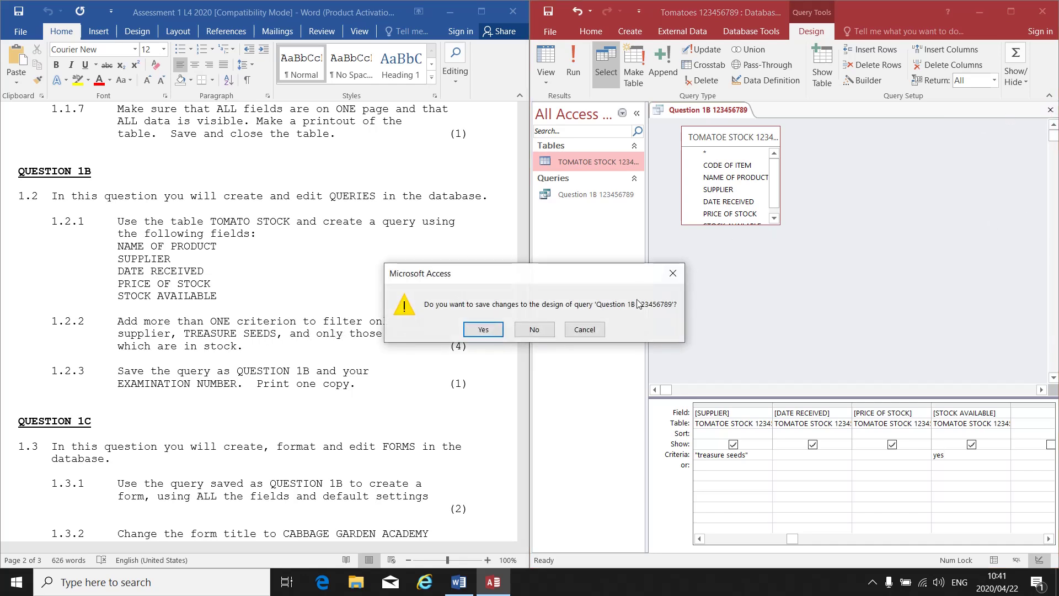
pyautogui.click(480, 329)
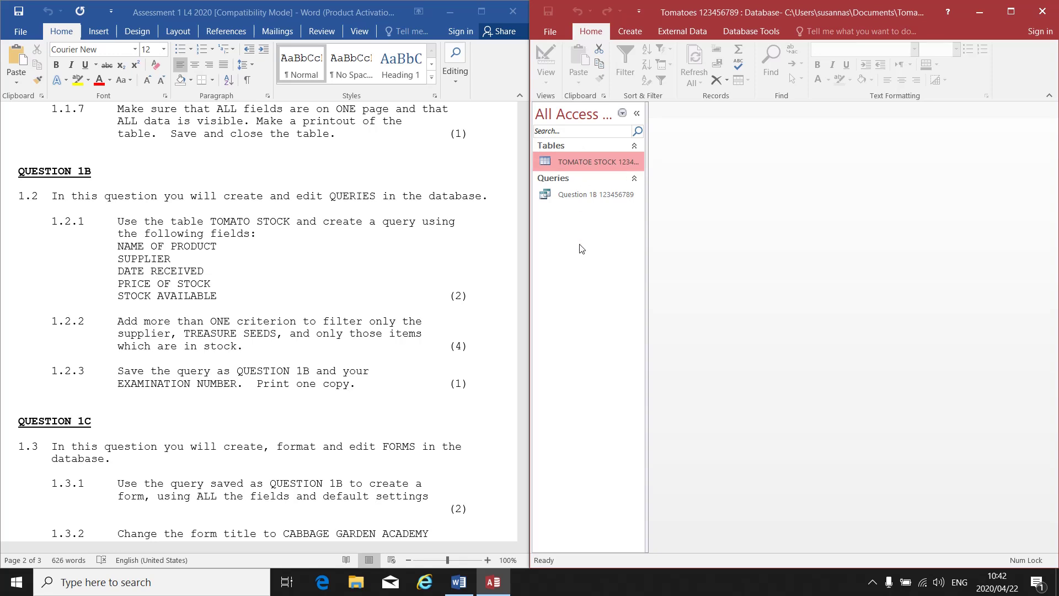
pyautogui.click(572, 197)
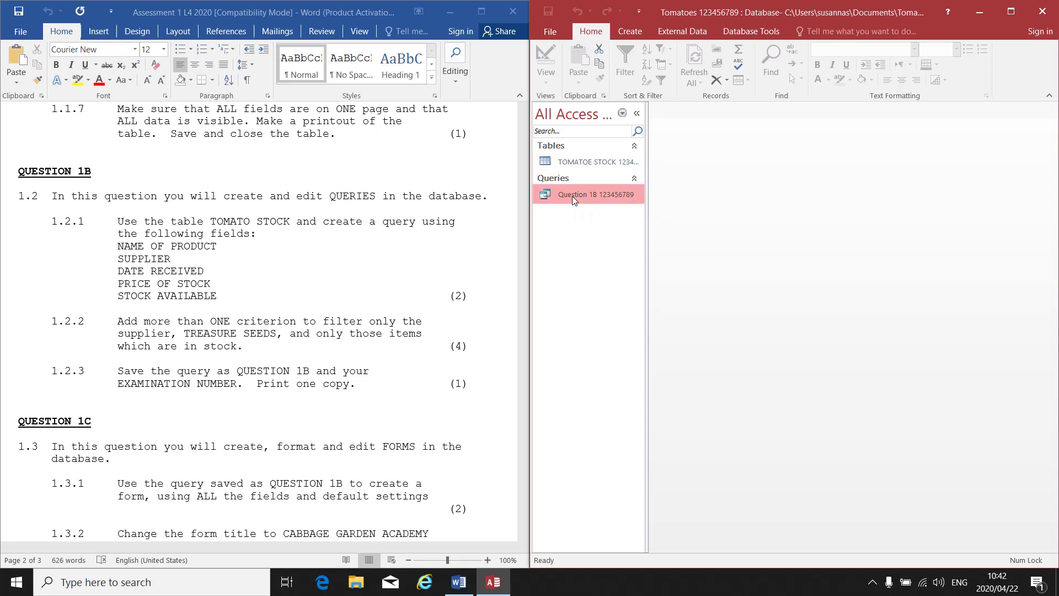
pyautogui.doubleClick(572, 197)
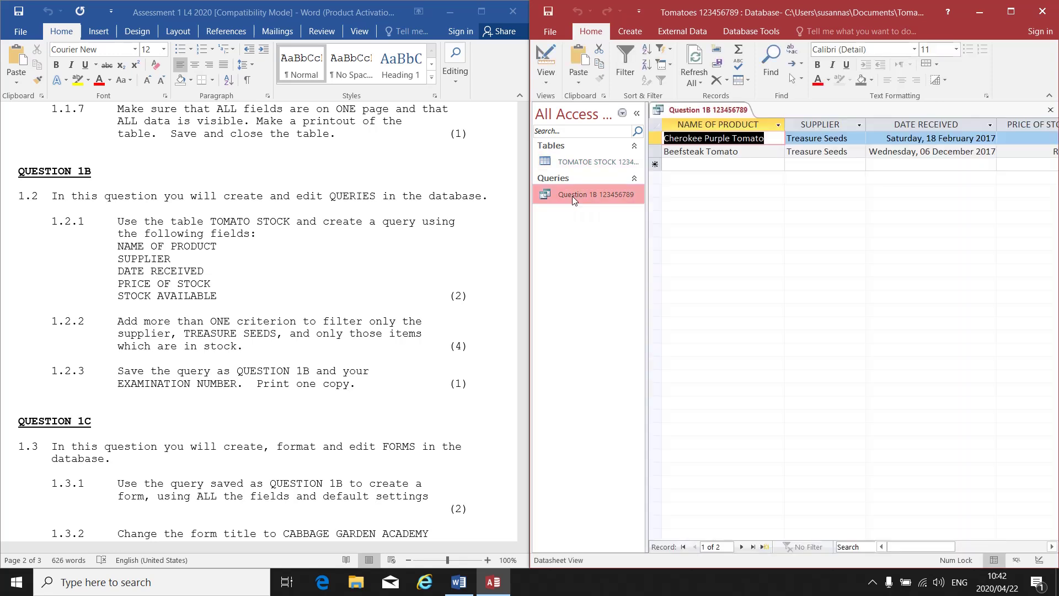
# Step: Show the database full screen and check the query results against the records in the TOMATOE STOCK table
pyautogui.click(450, 12)
pyautogui.click(1010, 12)
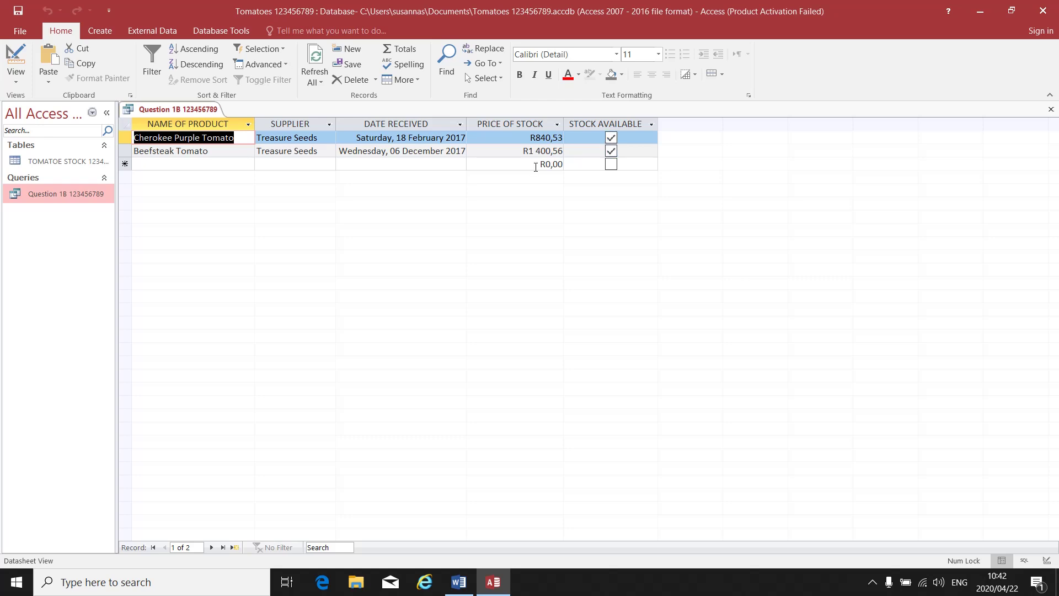
pyautogui.doubleClick(61, 159)
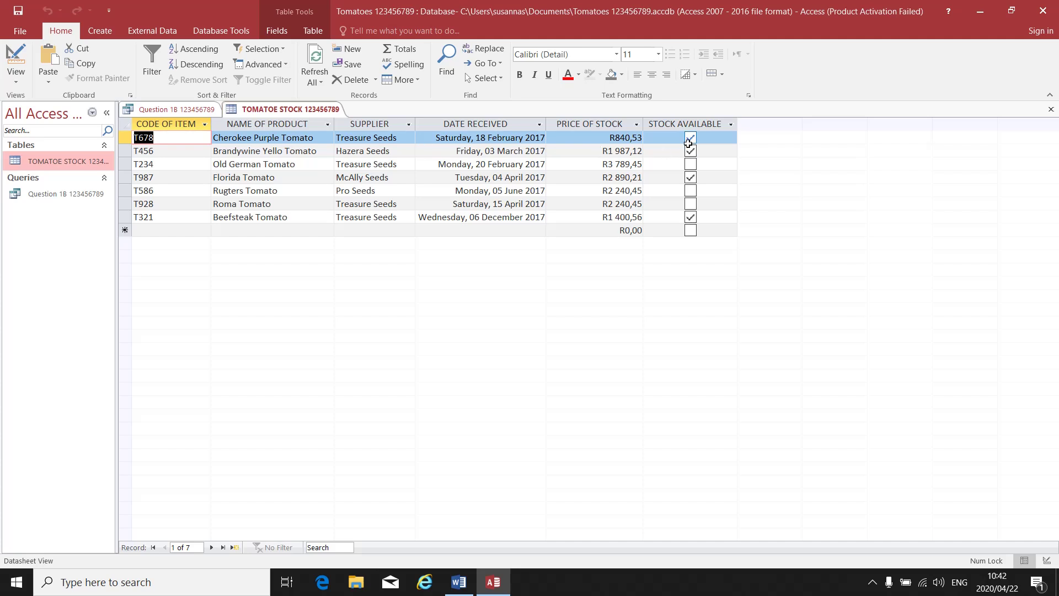
pyautogui.click(167, 112)
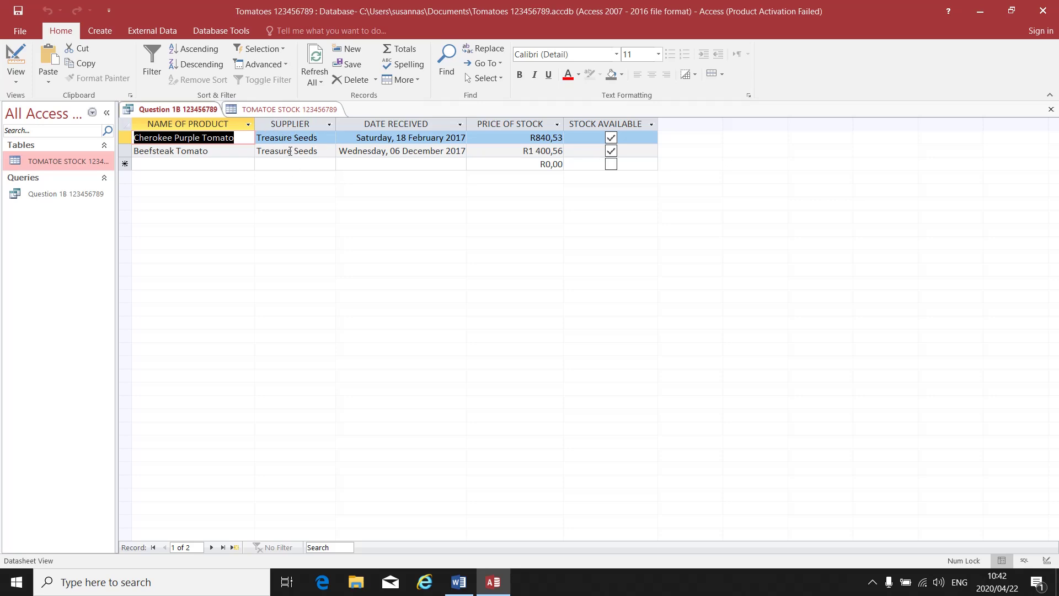
# Step: Preview the Question 1B query printout, compare portrait with landscape, and leave the page in landscape orientation
pyautogui.click(32, 28)
pyautogui.click(34, 176)
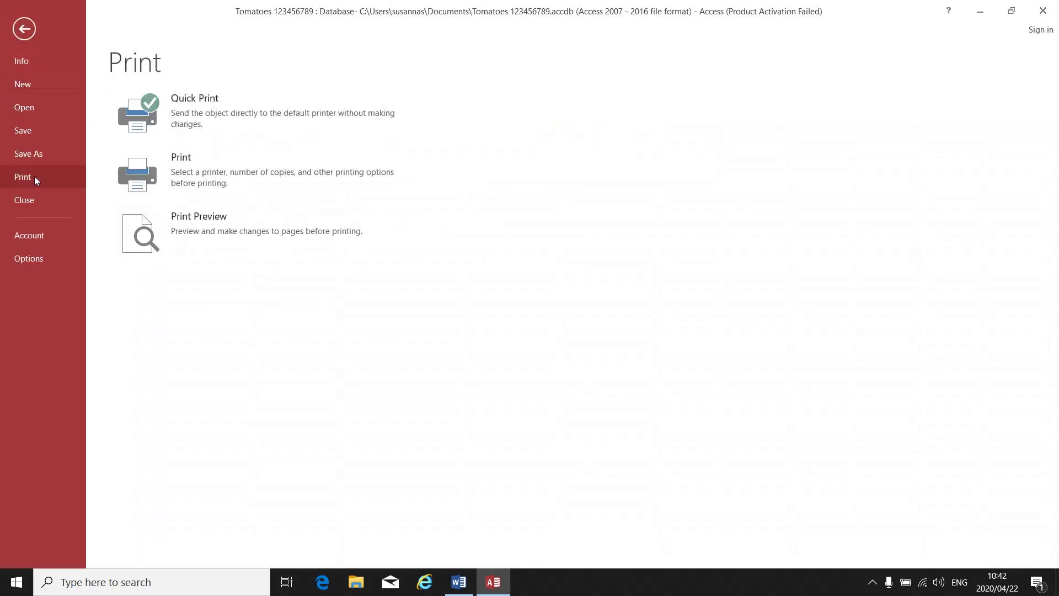
pyautogui.click(200, 215)
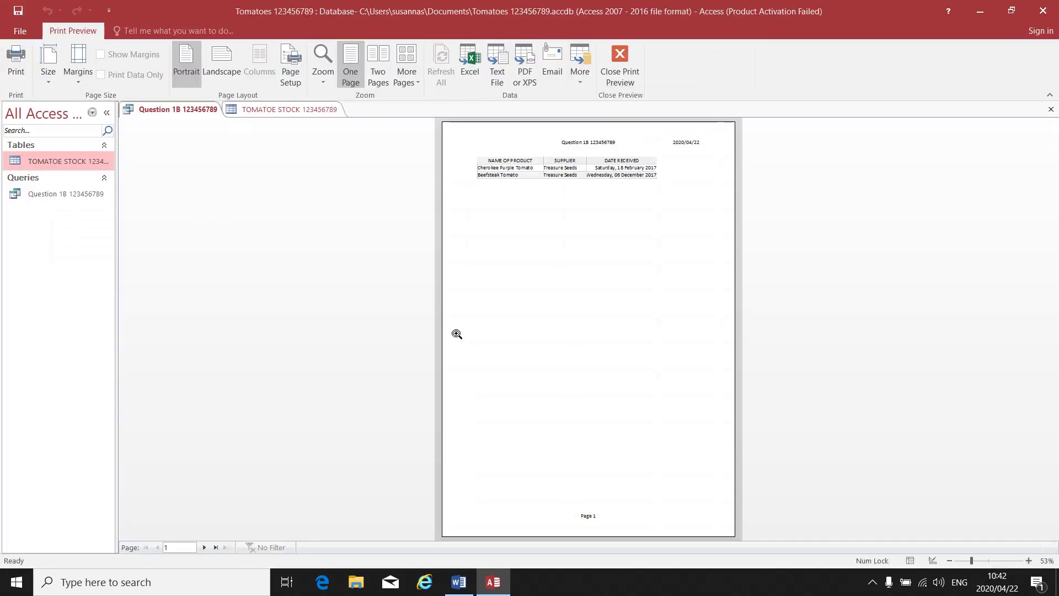
pyautogui.click(216, 59)
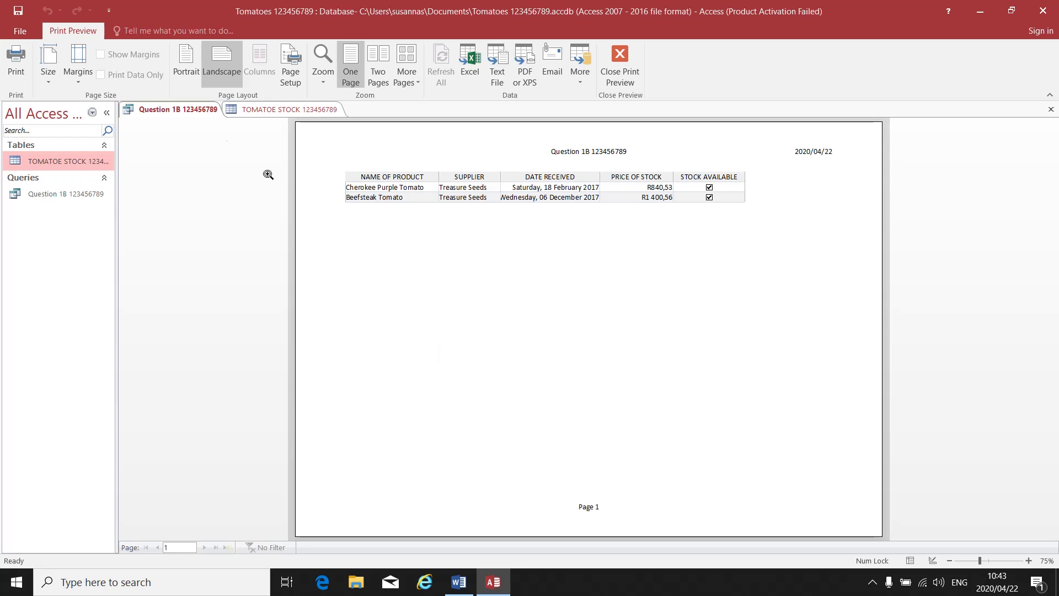
pyautogui.click(190, 76)
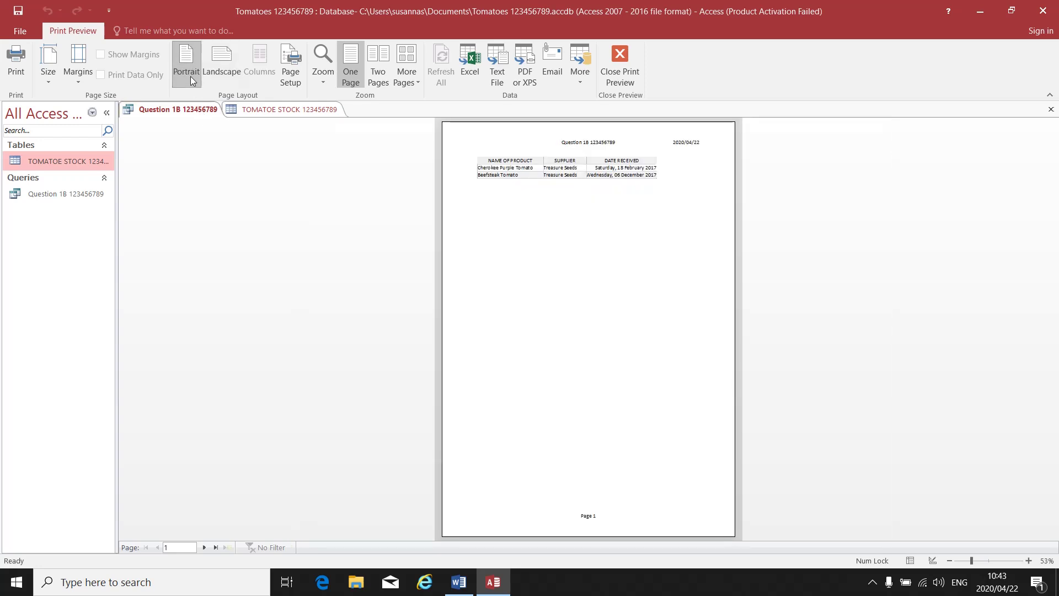
pyautogui.click(231, 68)
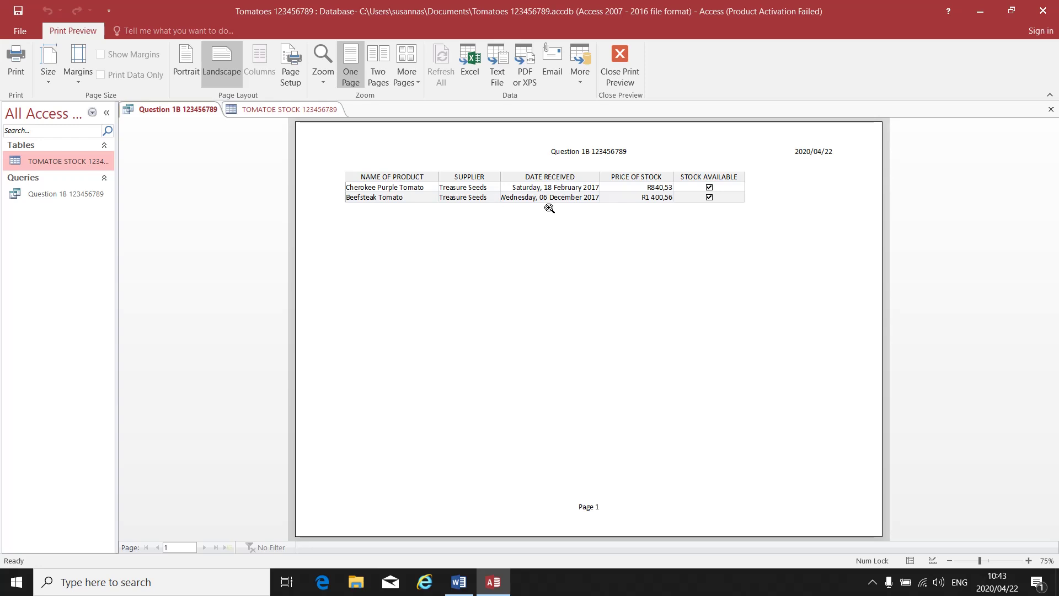
# Step: Check the print settings without printing, and close the print preview together with the open query and TOMATOE STOCK table
pyautogui.click(15, 67)
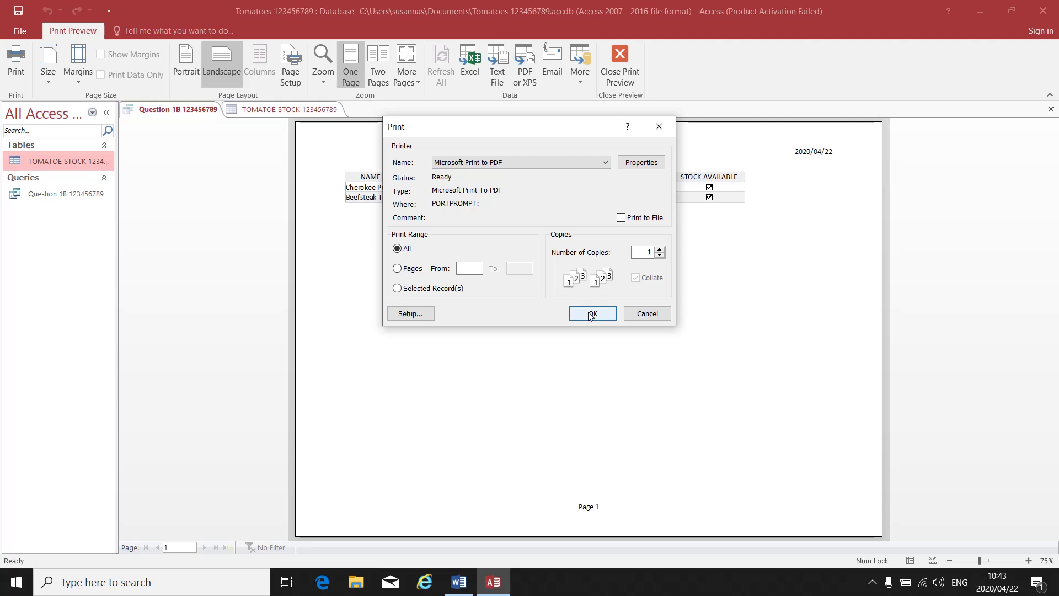
pyautogui.click(652, 314)
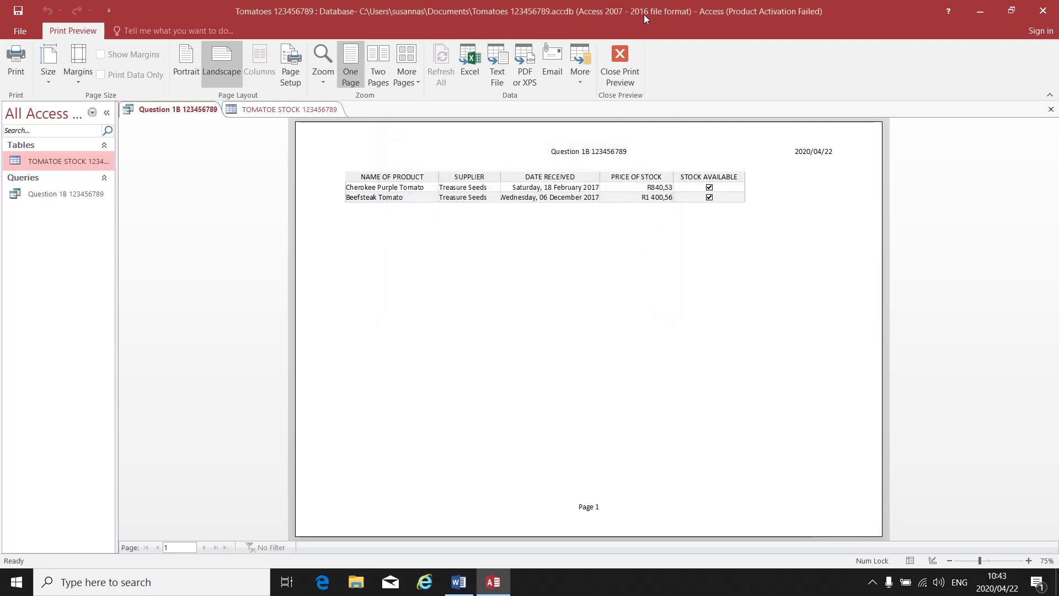
pyautogui.click(622, 65)
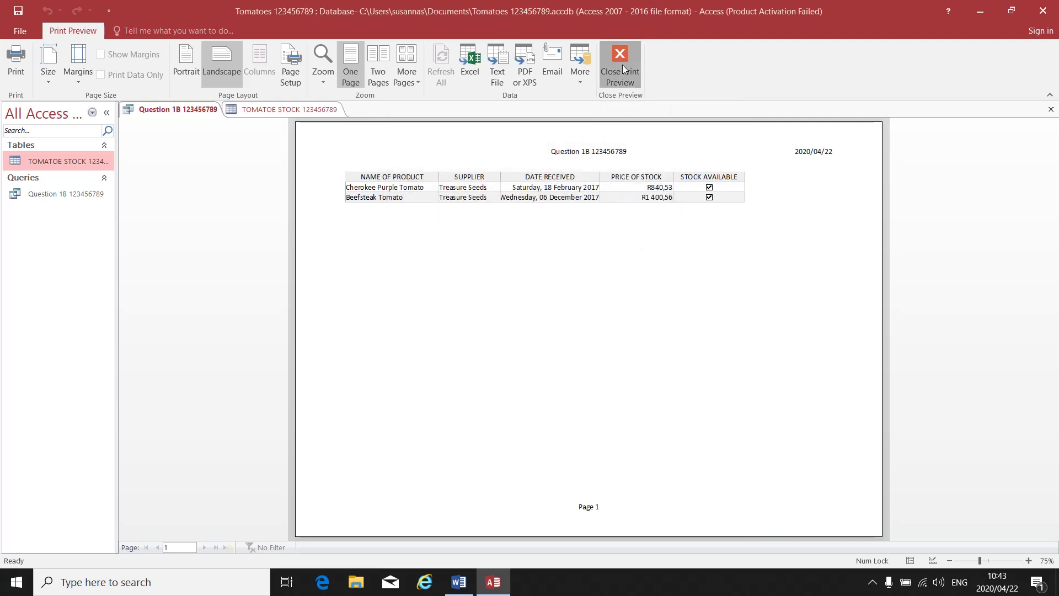
pyautogui.click(1051, 109)
pyautogui.click(1051, 109)
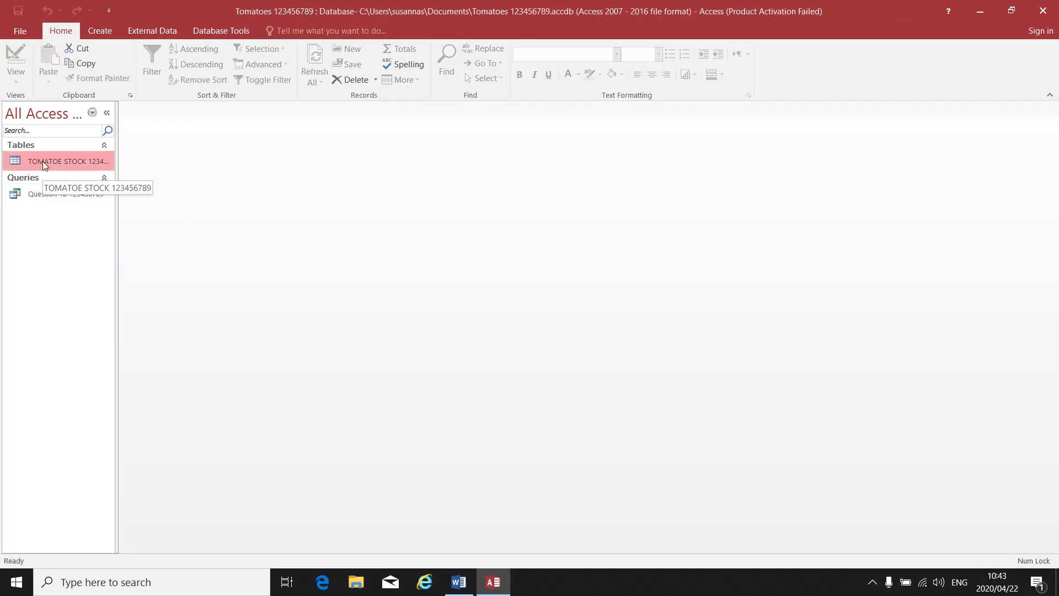
# Step: Review the Question 1B query's fields and criteria in Design View, and close the design
pyautogui.click(42, 198)
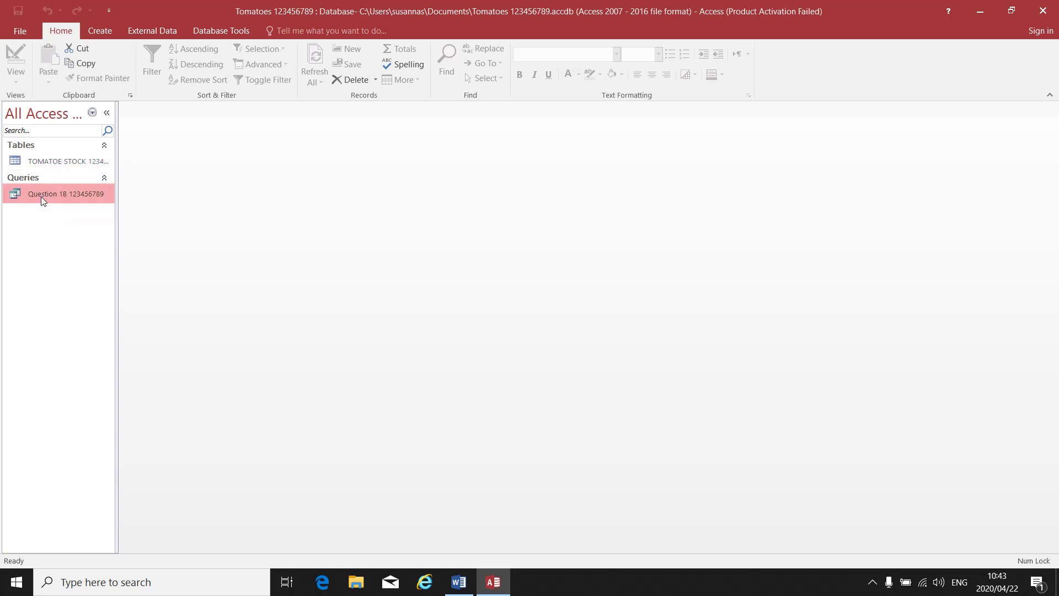
pyautogui.rightClick(40, 197)
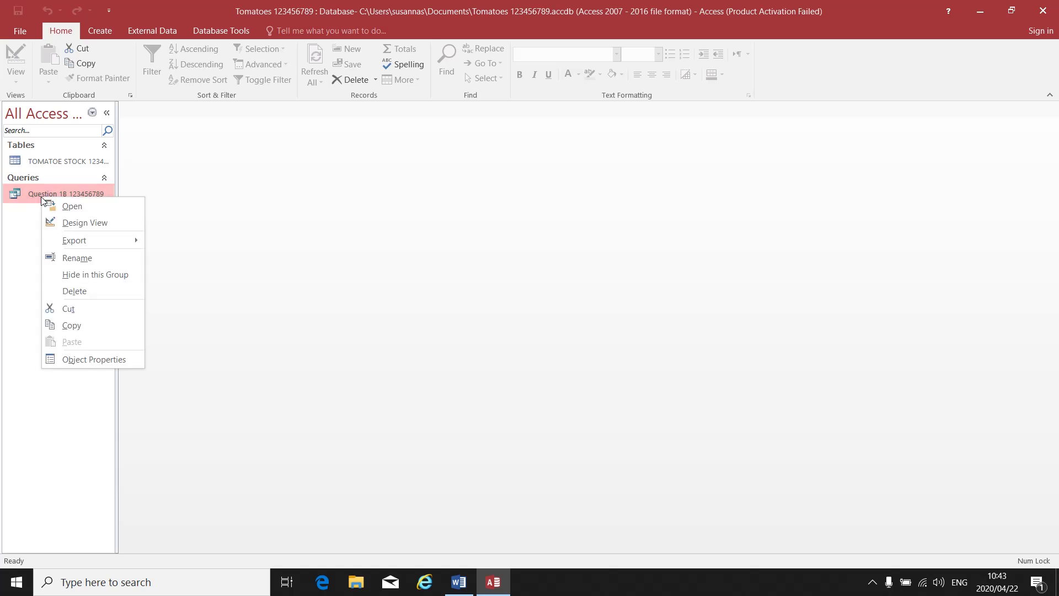
pyautogui.click(63, 223)
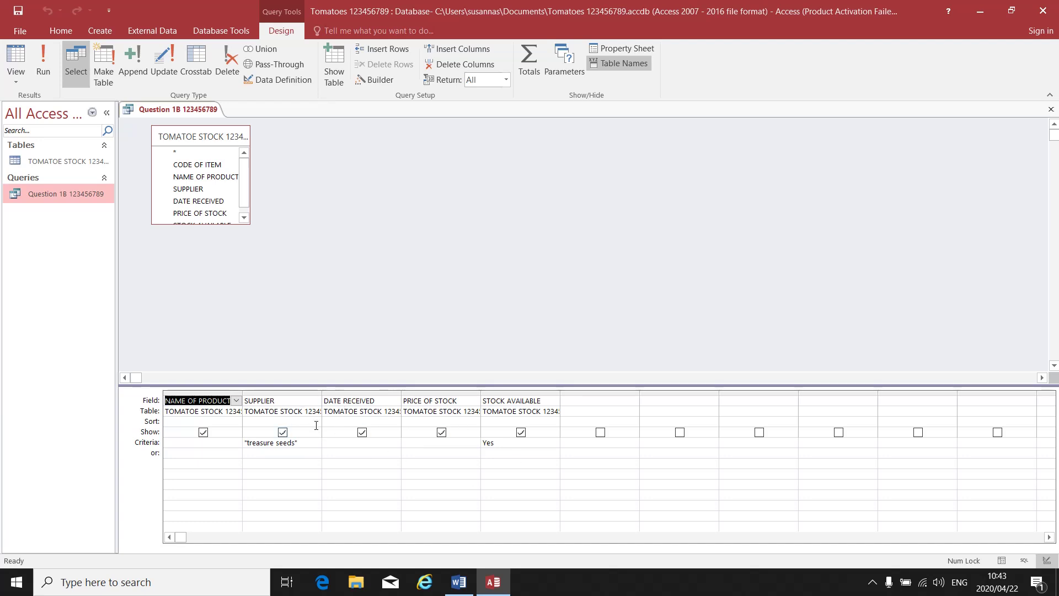
pyautogui.click(1050, 109)
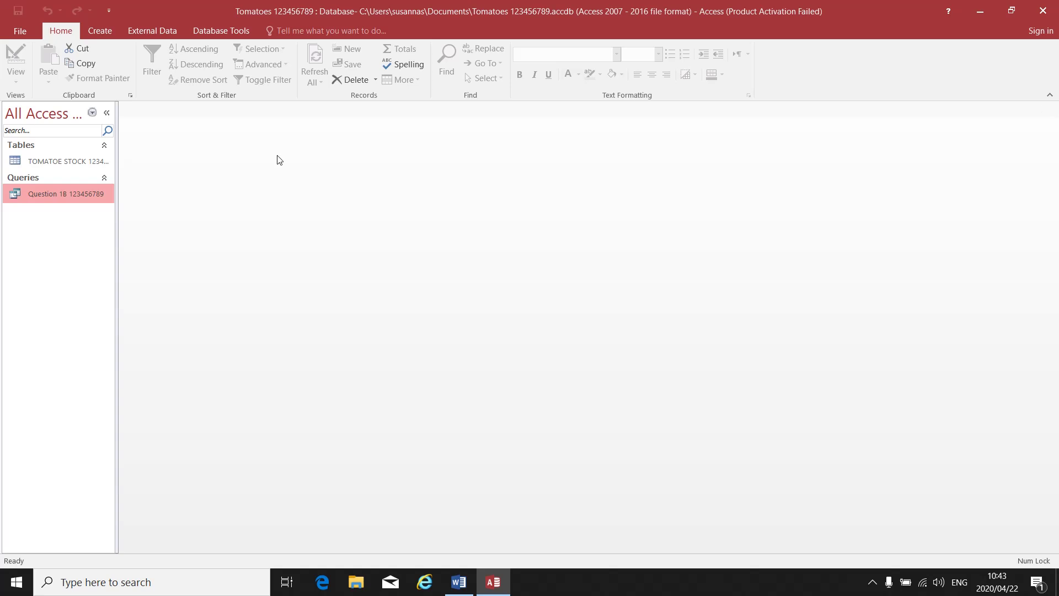
# Step: Open the Question 1B query's datasheet and preview its printout in landscape orientation
pyautogui.doubleClick(44, 194)
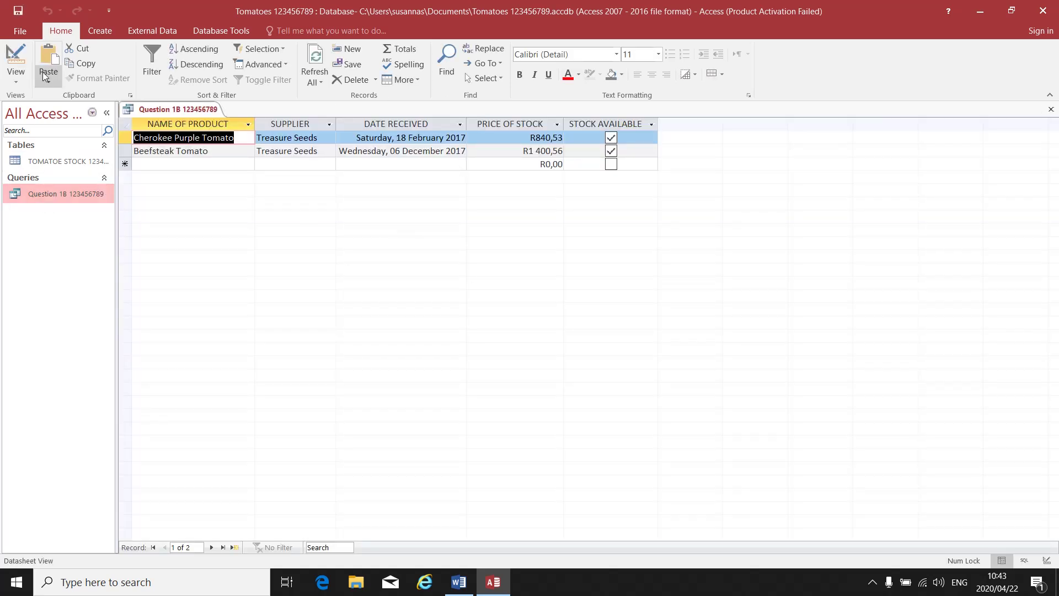
pyautogui.click(21, 30)
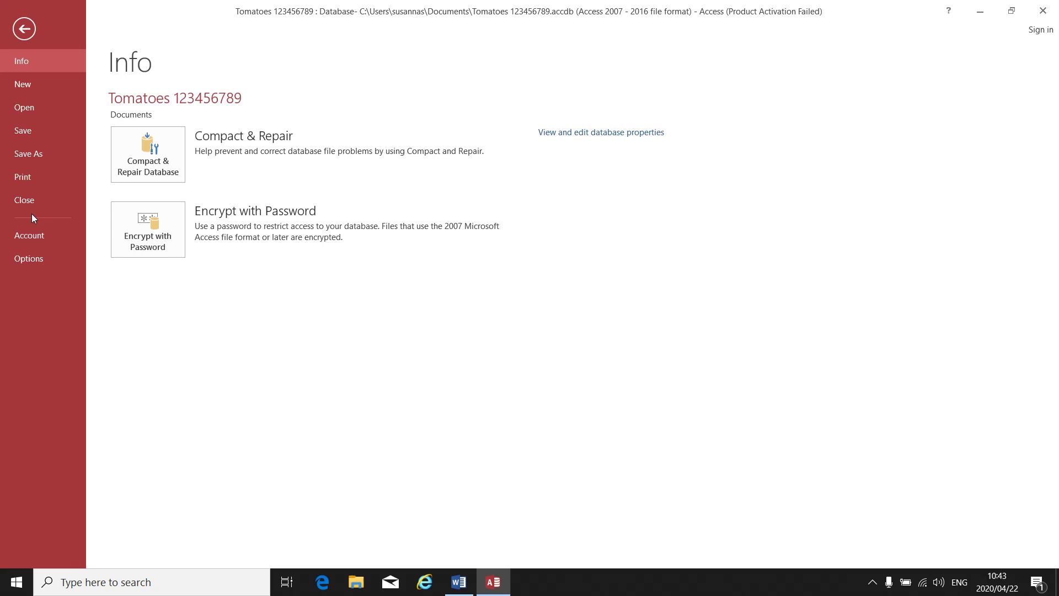
pyautogui.click(32, 171)
pyautogui.press('Escape')
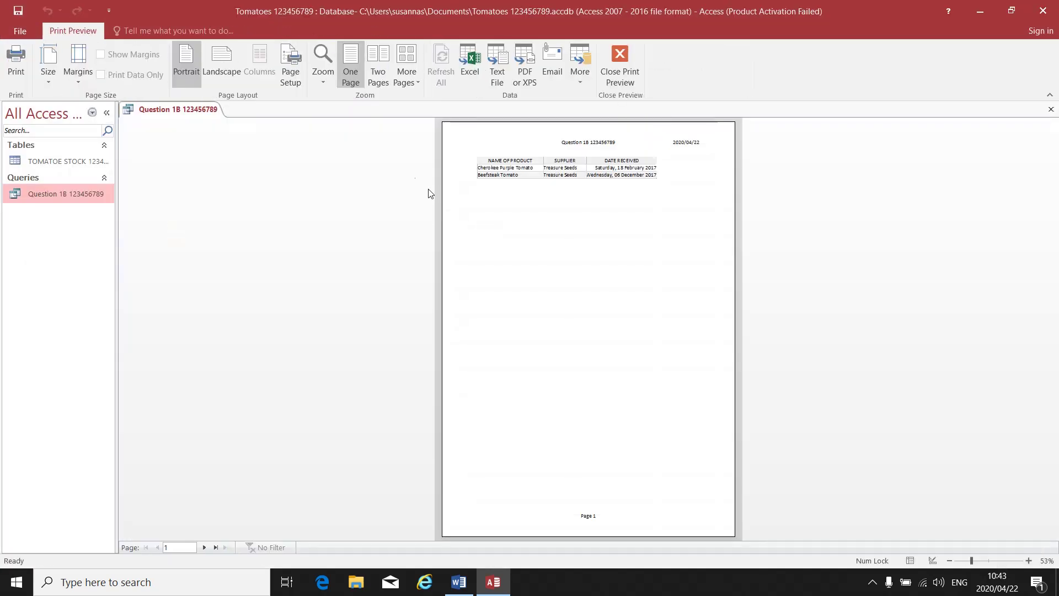
pyautogui.click(232, 74)
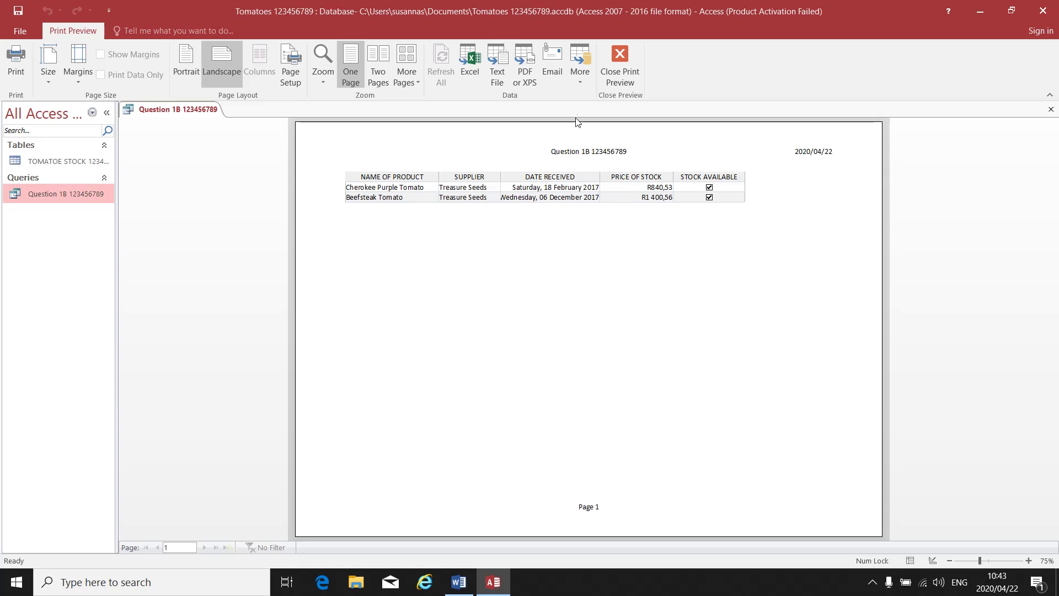
# Step: Bring up the print settings and cancel them, and close the print preview and the Question 1B query
pyautogui.click(14, 67)
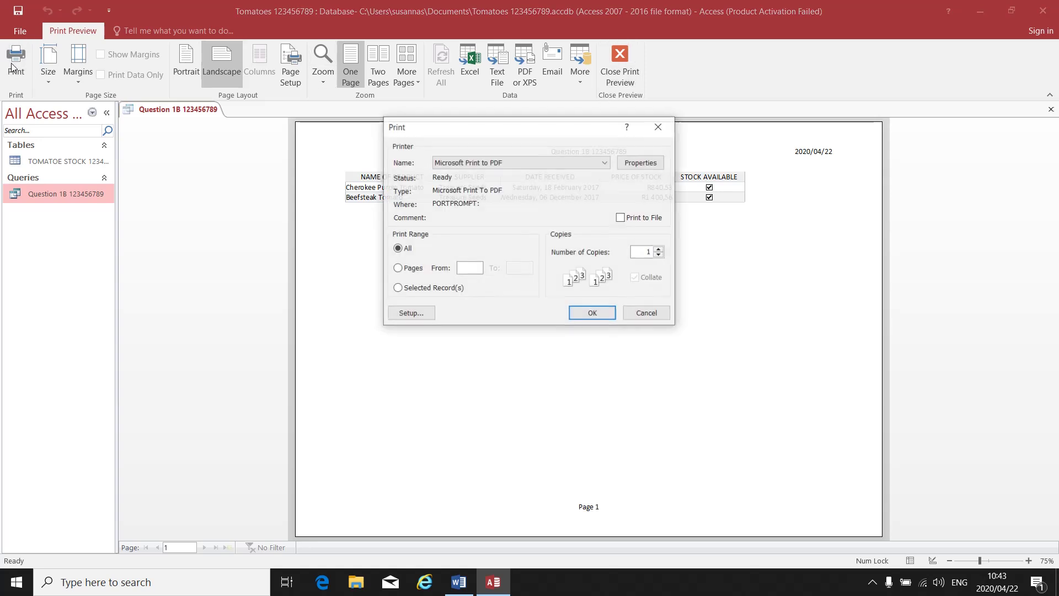
pyautogui.click(654, 318)
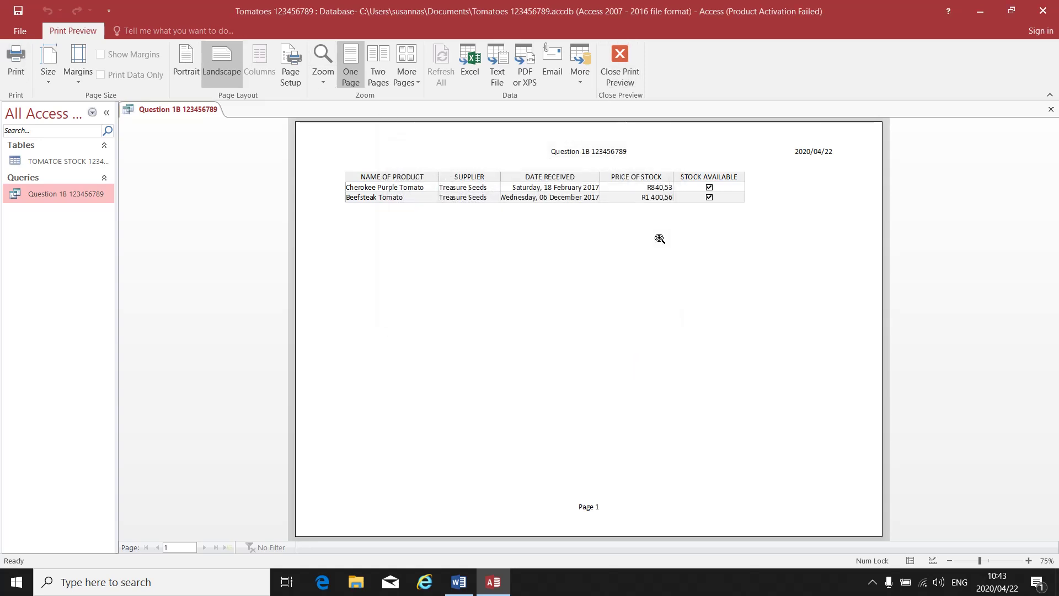
pyautogui.click(630, 84)
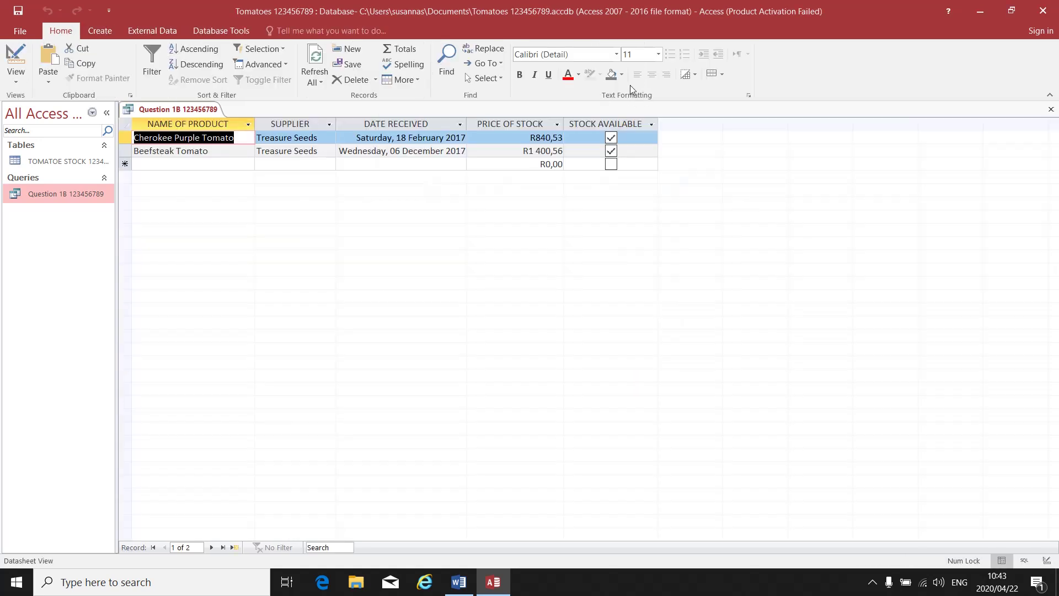
pyautogui.click(1050, 109)
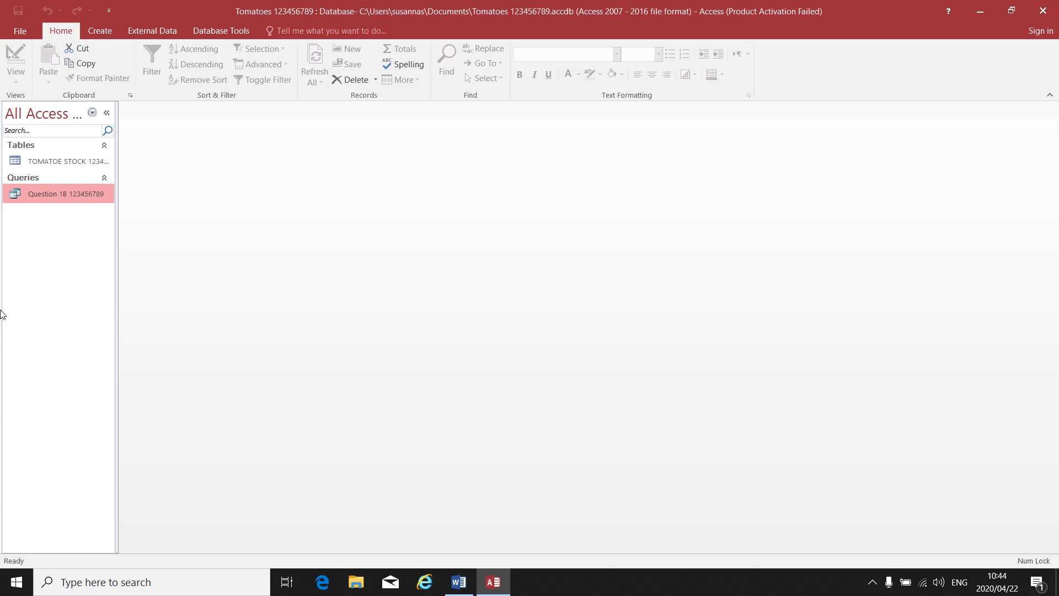
# Step: Show the Question 1B query's criteria in Design View once more, and return to its results in the datasheet
pyautogui.rightClick(41, 194)
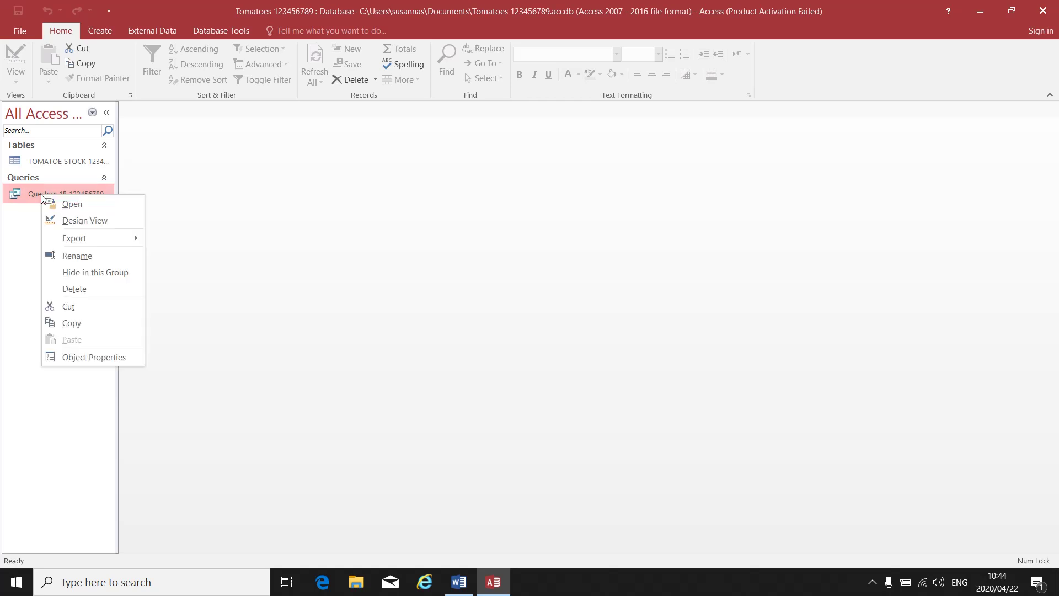
pyautogui.click(91, 221)
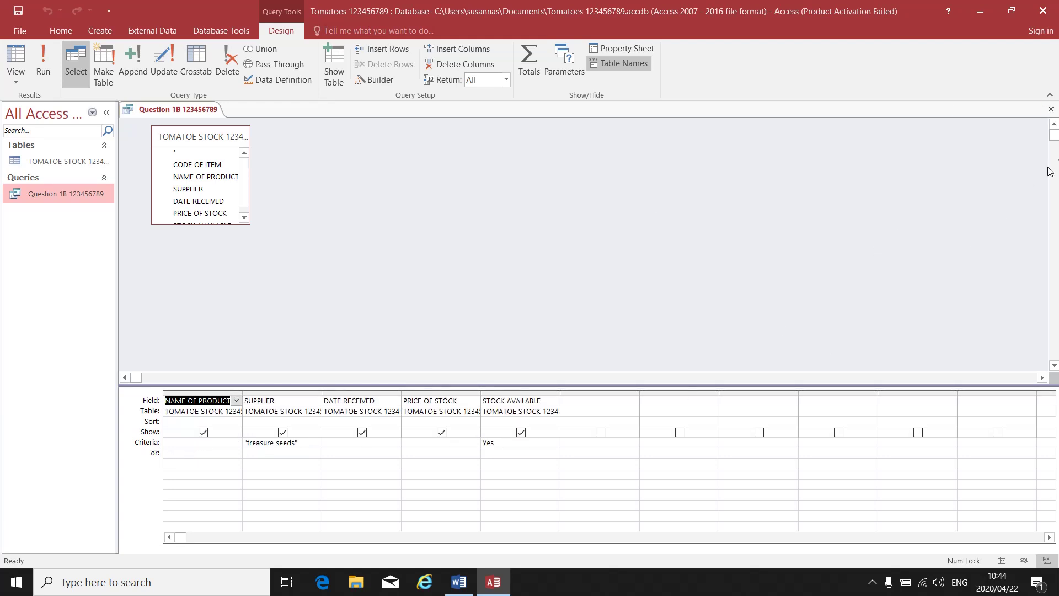
pyautogui.click(1049, 110)
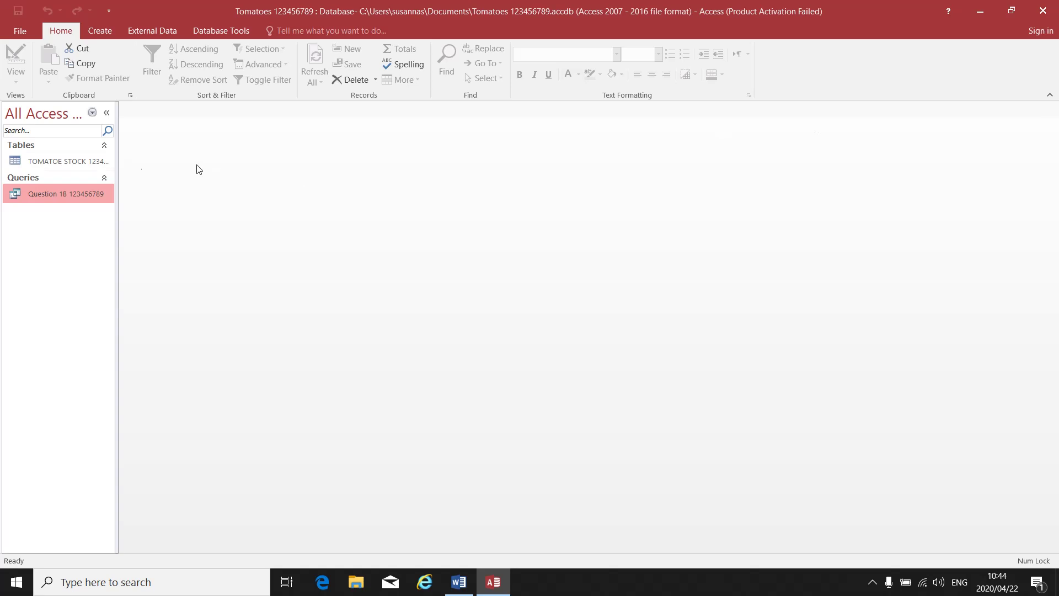
pyautogui.doubleClick(44, 193)
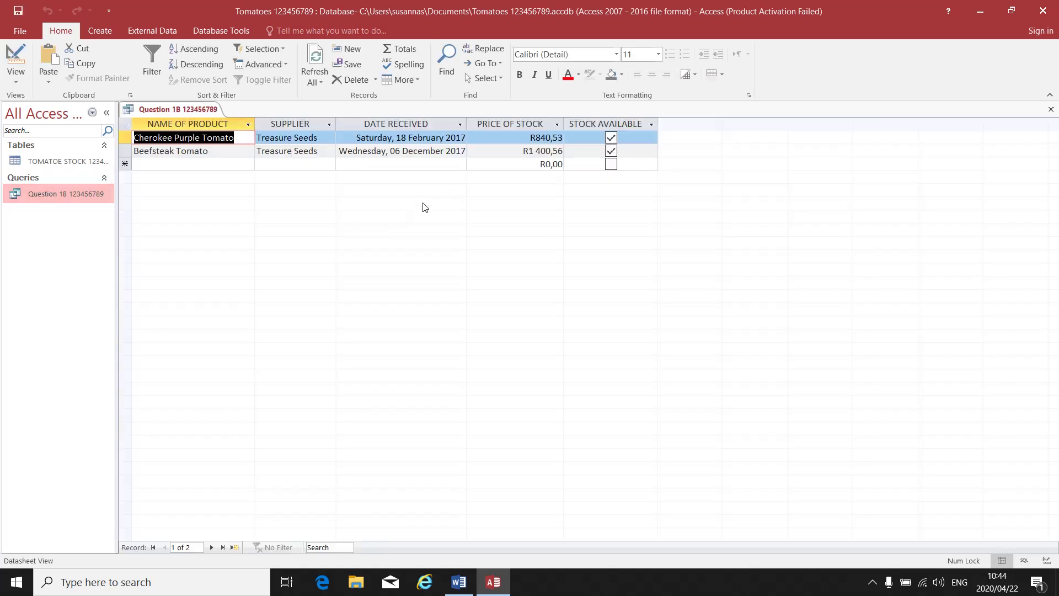